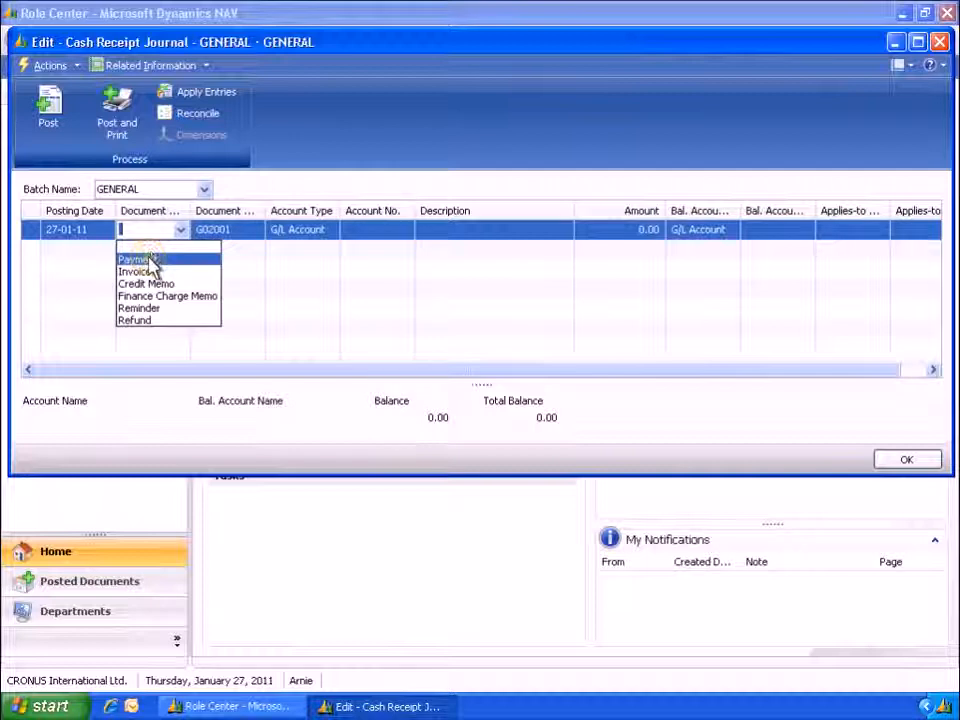
Fill in the journal line as a Payment from the Customer The Cannon Group PLC with an amount of -16,287.74
left_click(150, 260)
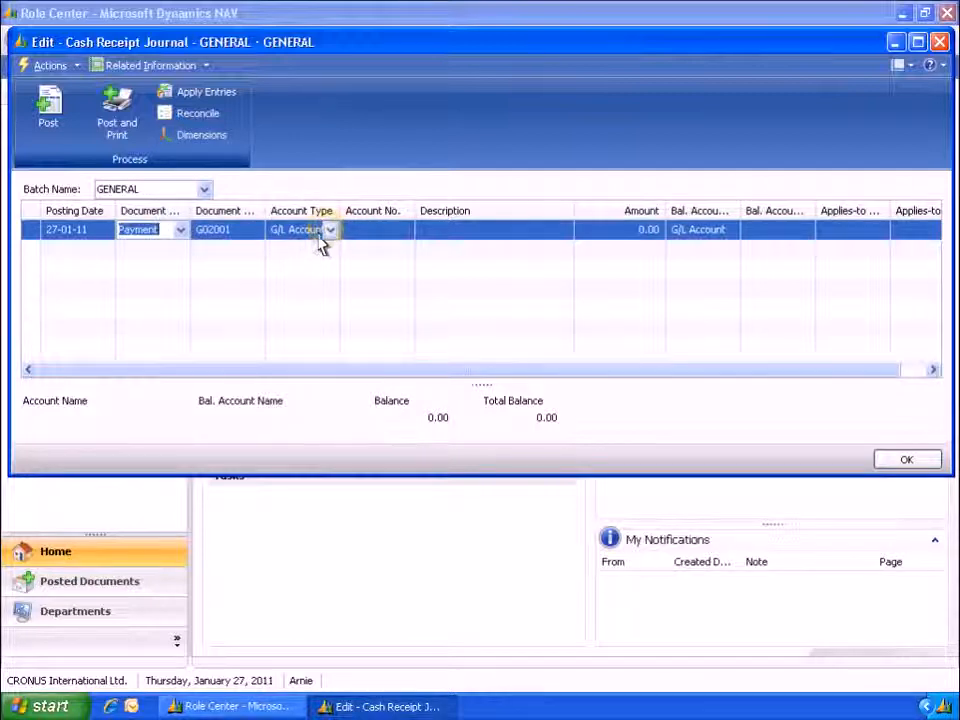
left_click(329, 230)
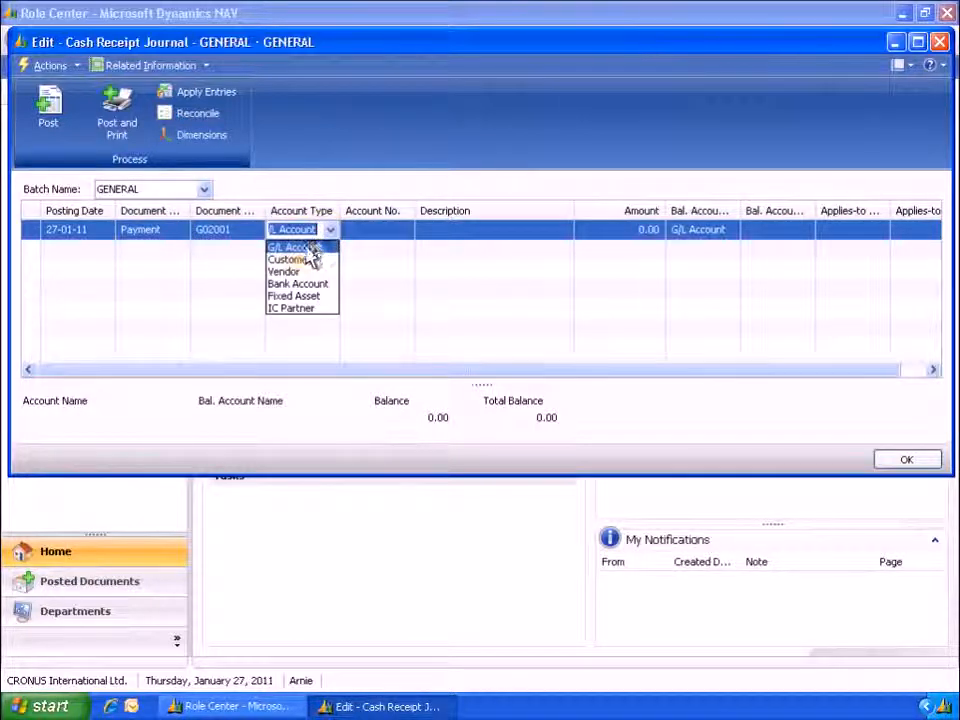
left_click(299, 260)
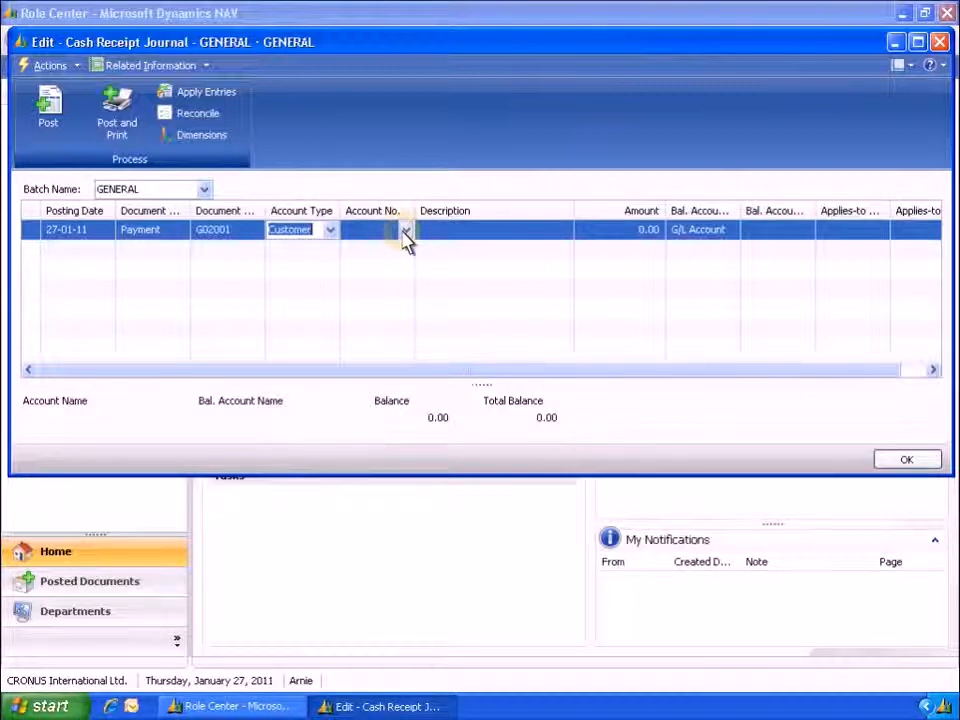
left_click(405, 231)
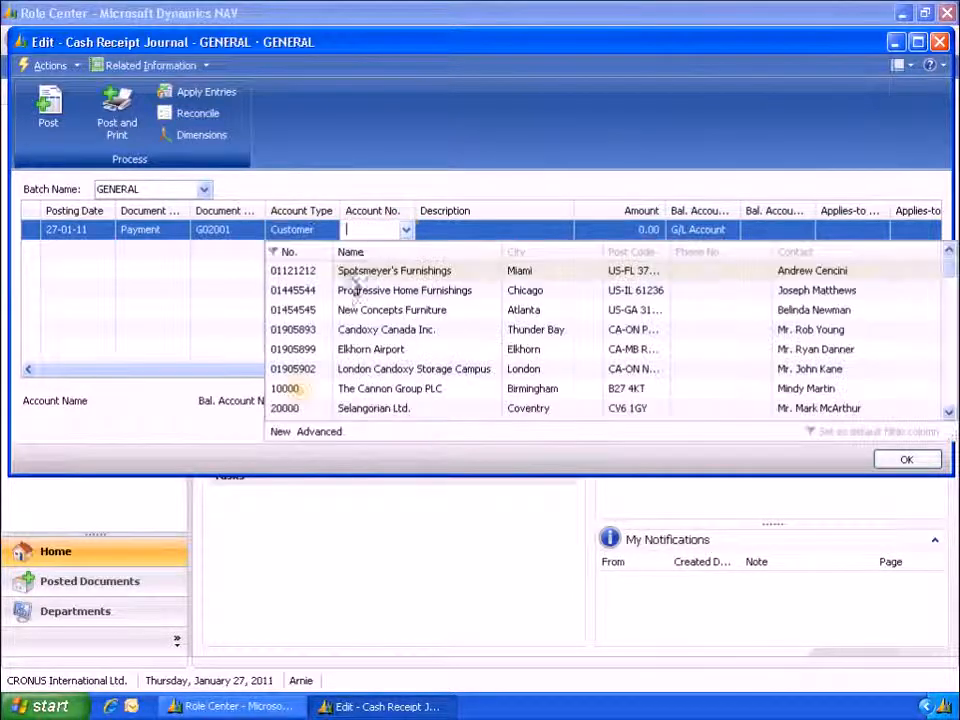
left_click(300, 390)
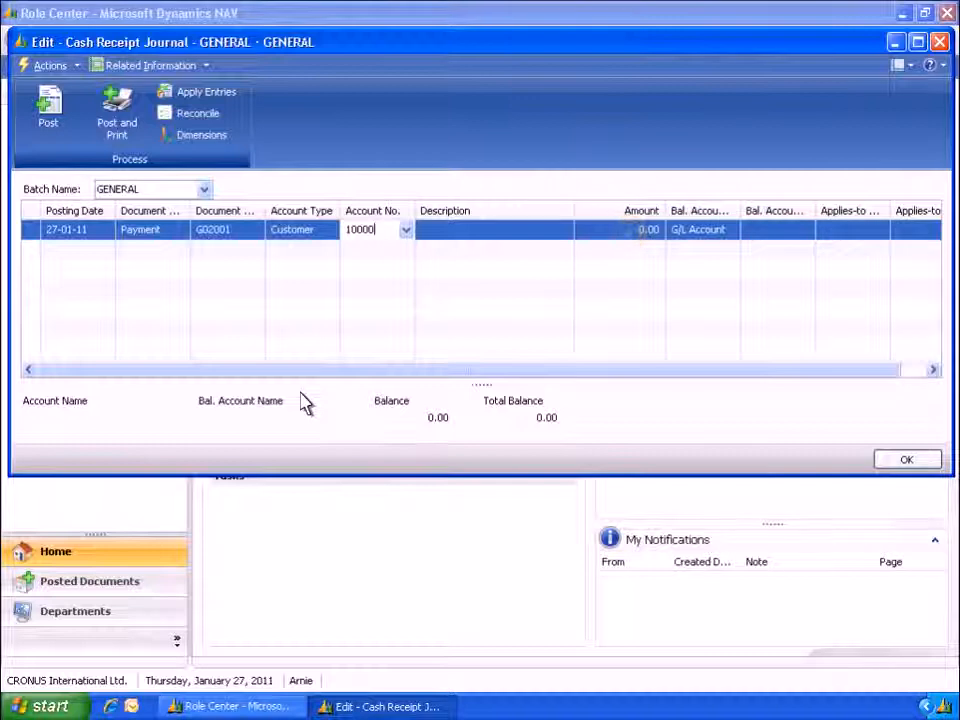
left_click(630, 238)
Set the line's balancing account type to Bank Account and its balancing account to WWB-OPERATING
left_click(725, 242)
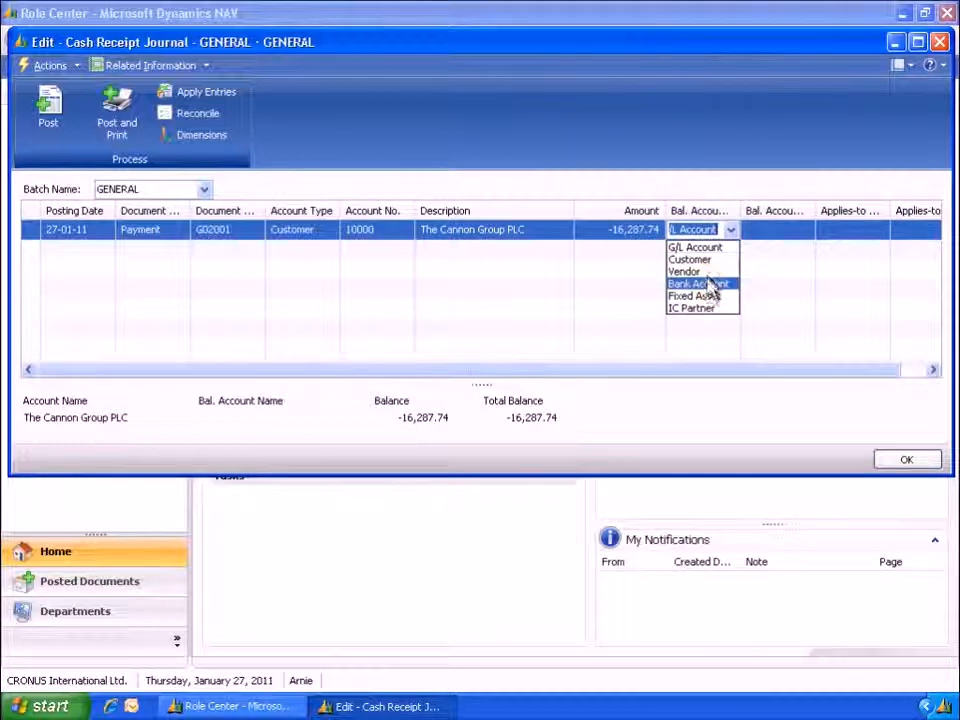
left_click(700, 284)
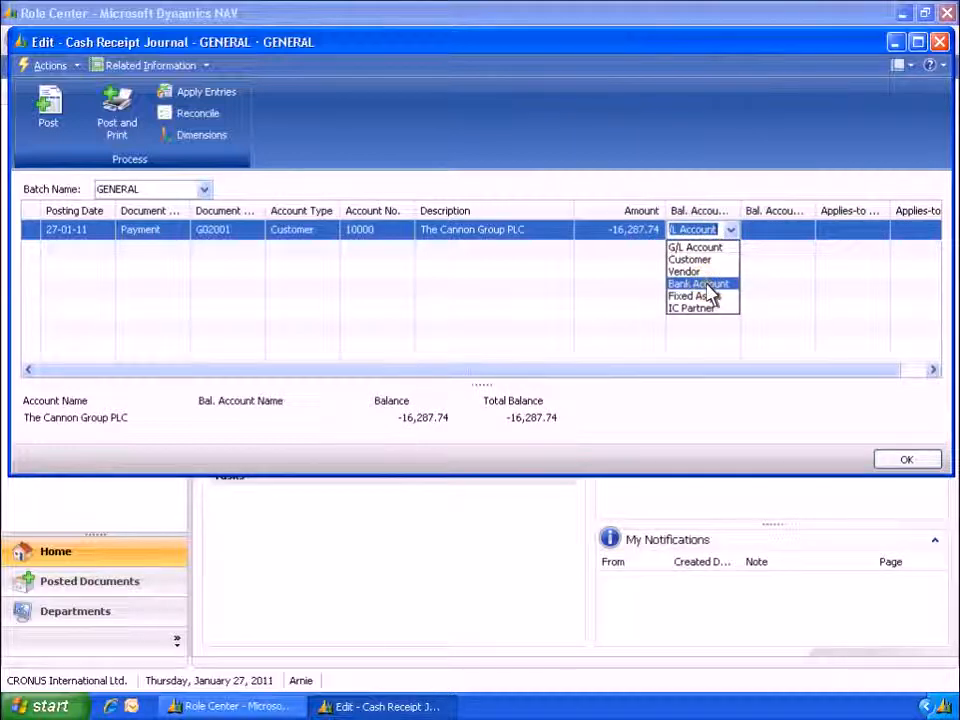
left_click(806, 232)
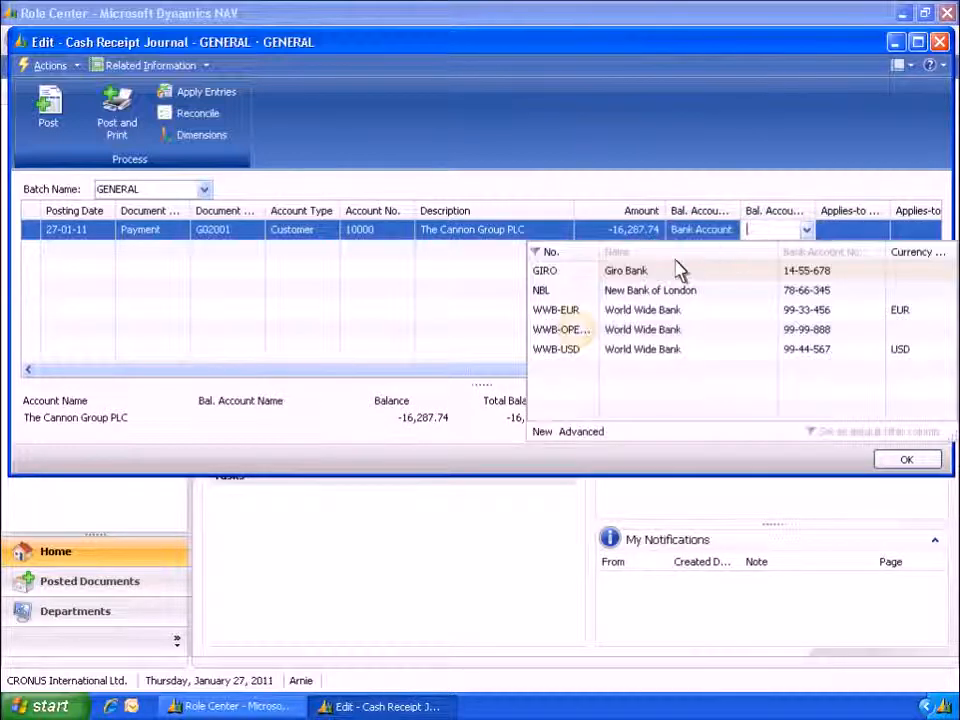
left_click(570, 330)
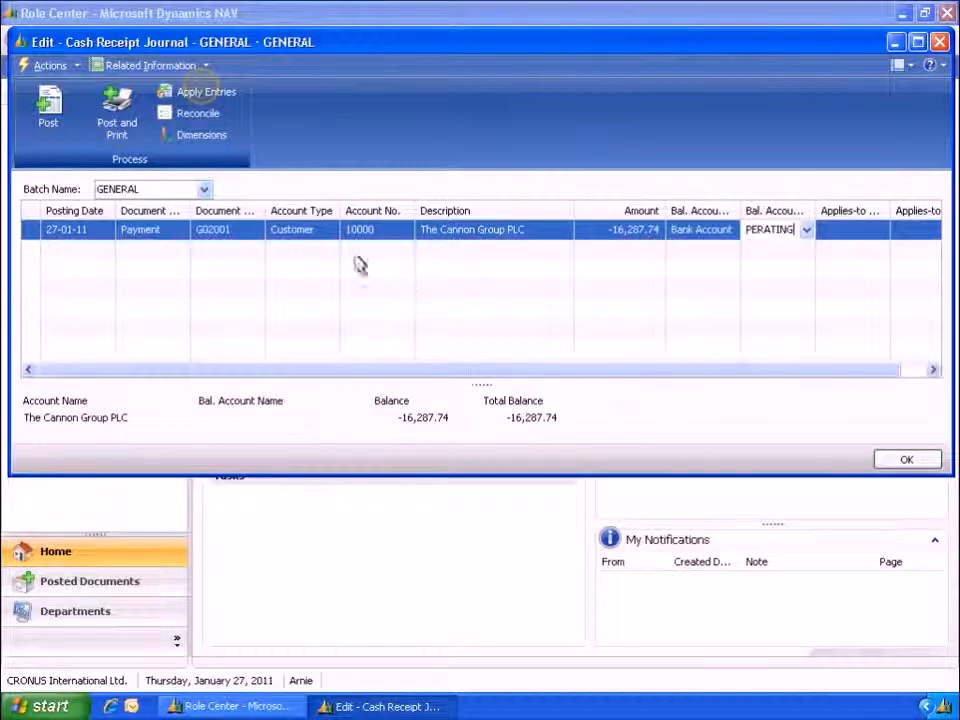
Apply the payment to the customer's 09-01-11 and 24-01-11 invoices by setting their Applies-to ID
left_click(205, 93)
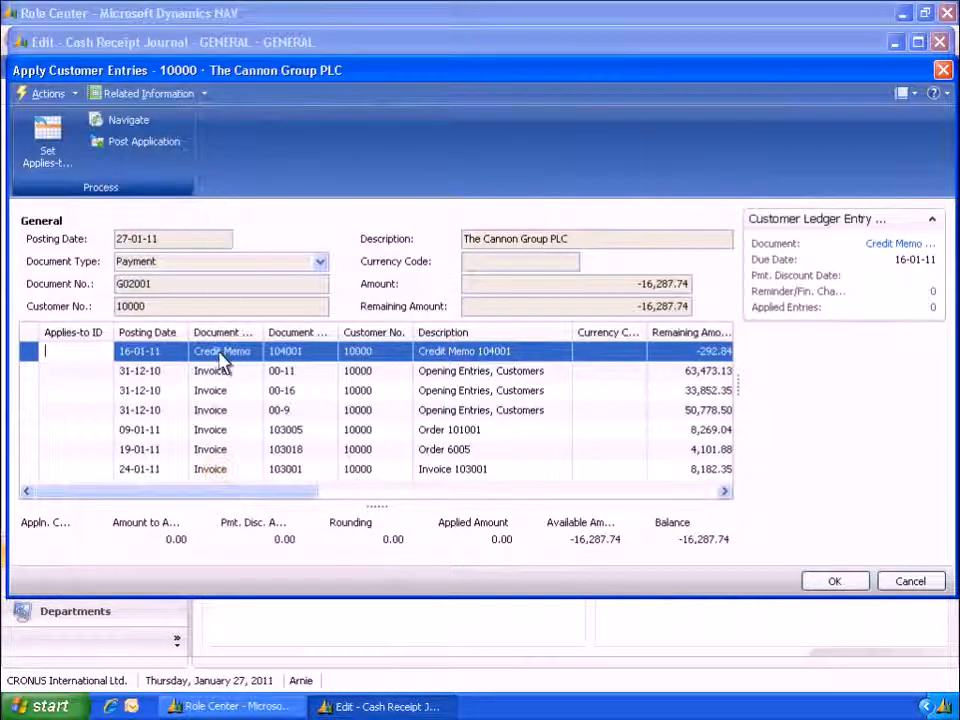
left_click(222, 472, "ctrl")
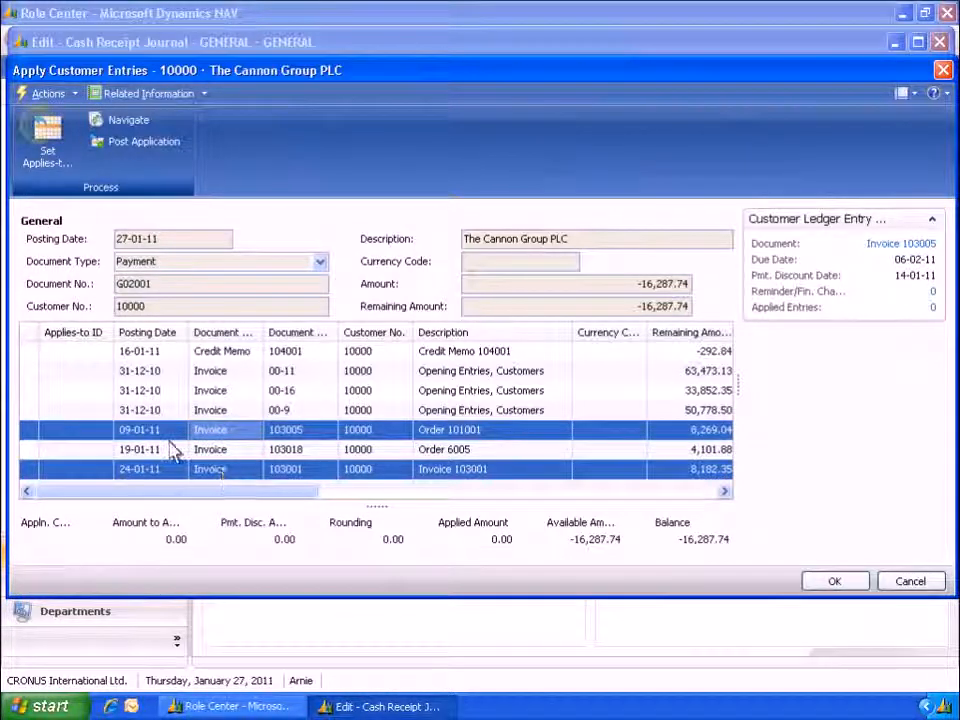
left_click(45, 135)
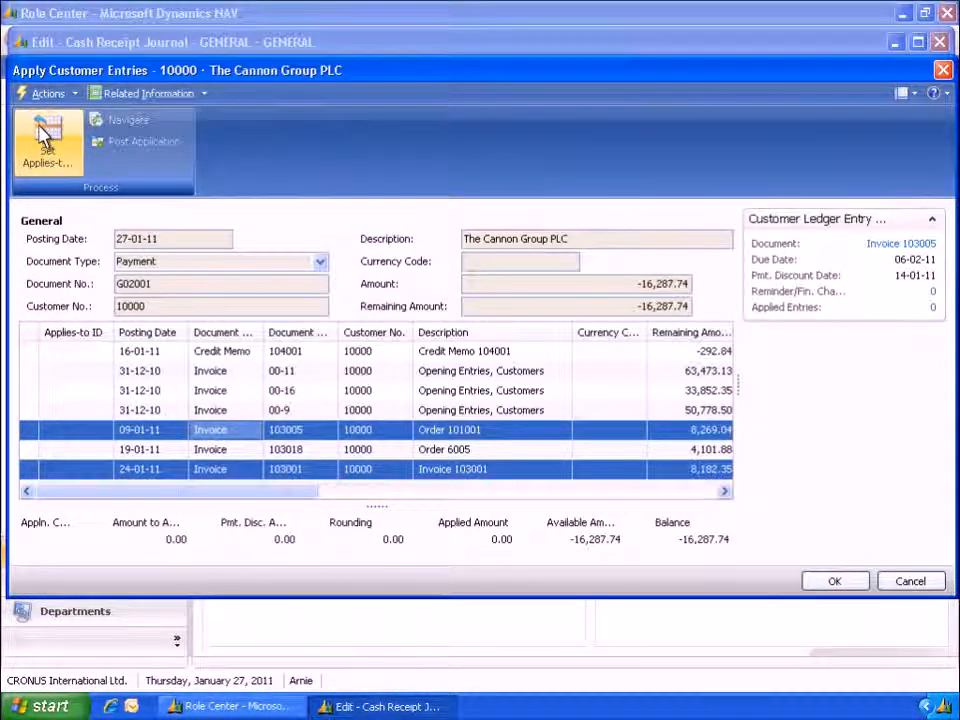
left_click(834, 582)
Post the cash receipt journal lines and close the journal
left_click(45, 112)
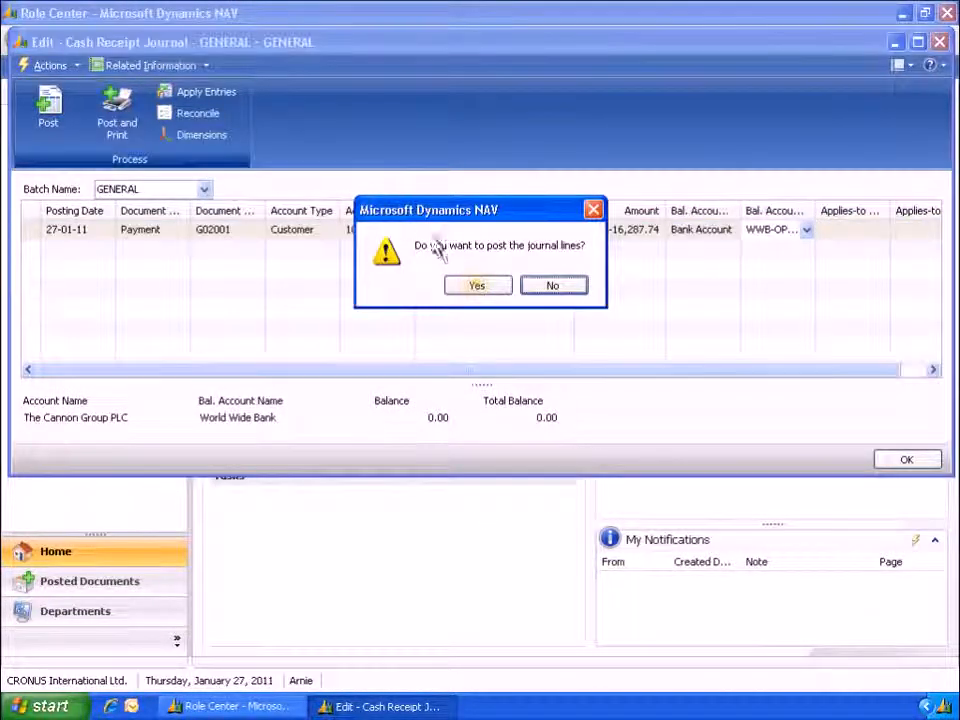
left_click(479, 289)
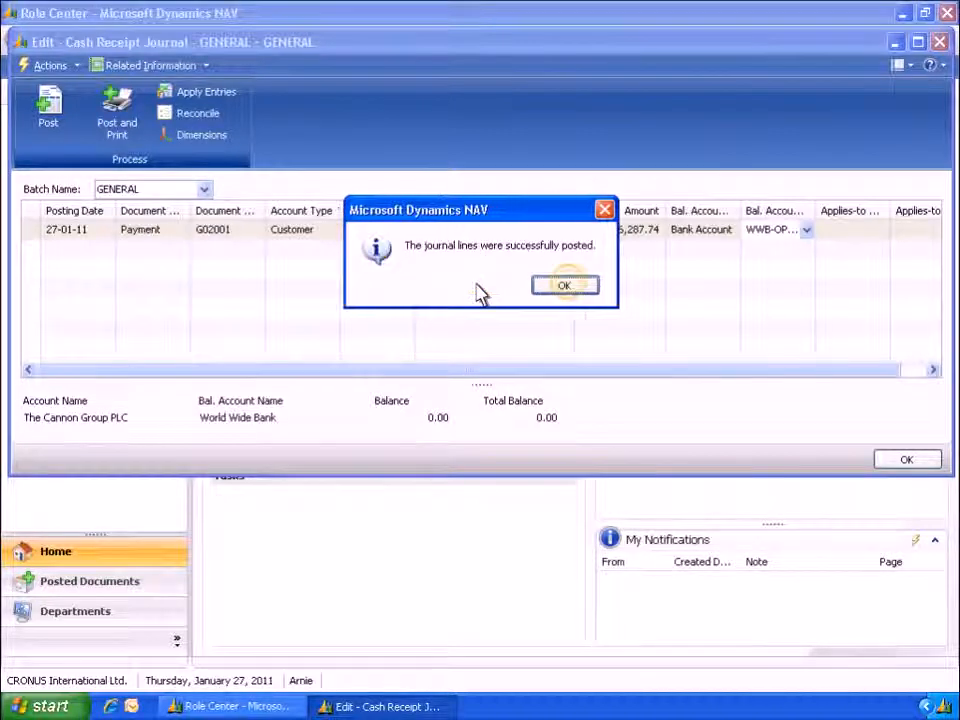
left_click(566, 287)
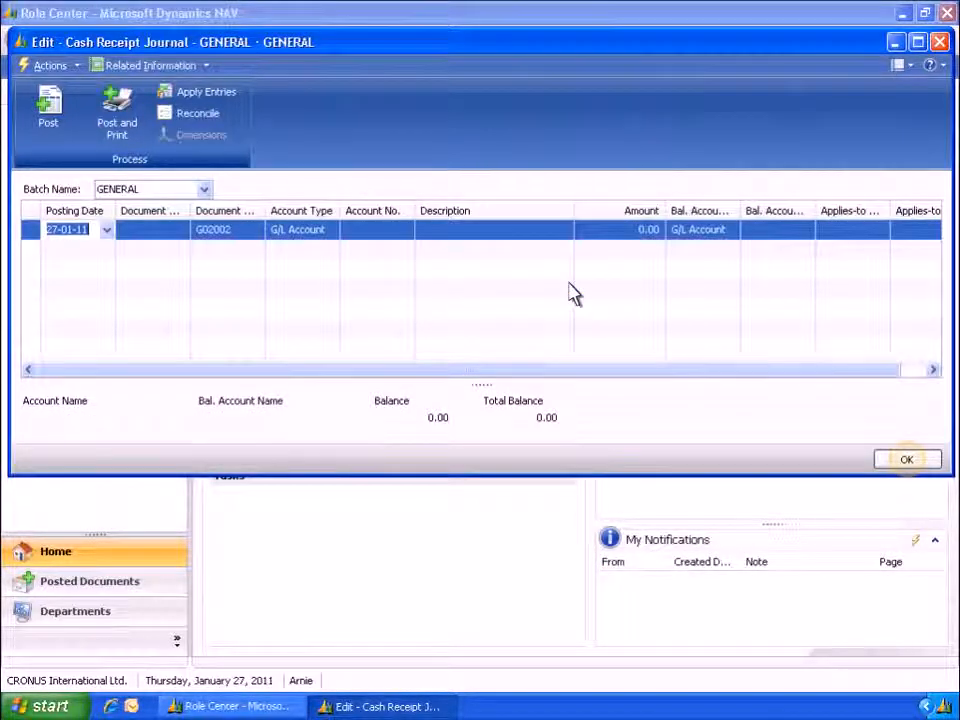
left_click(906, 460)
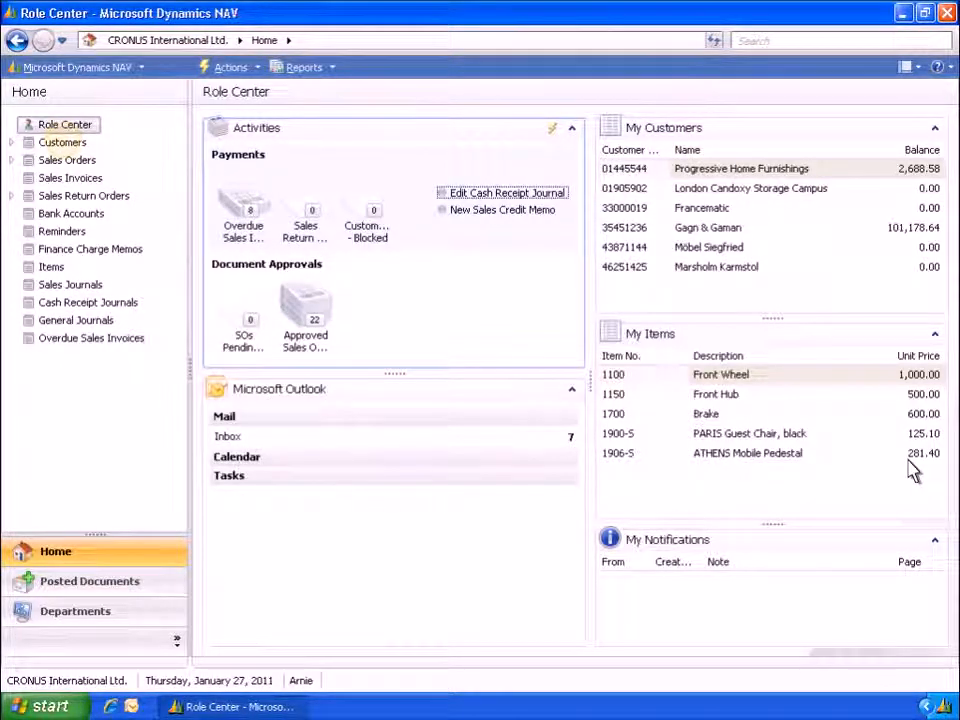
Open the customer card of The Cannon Group PLC and display its customer ledger entries
left_click(67, 148)
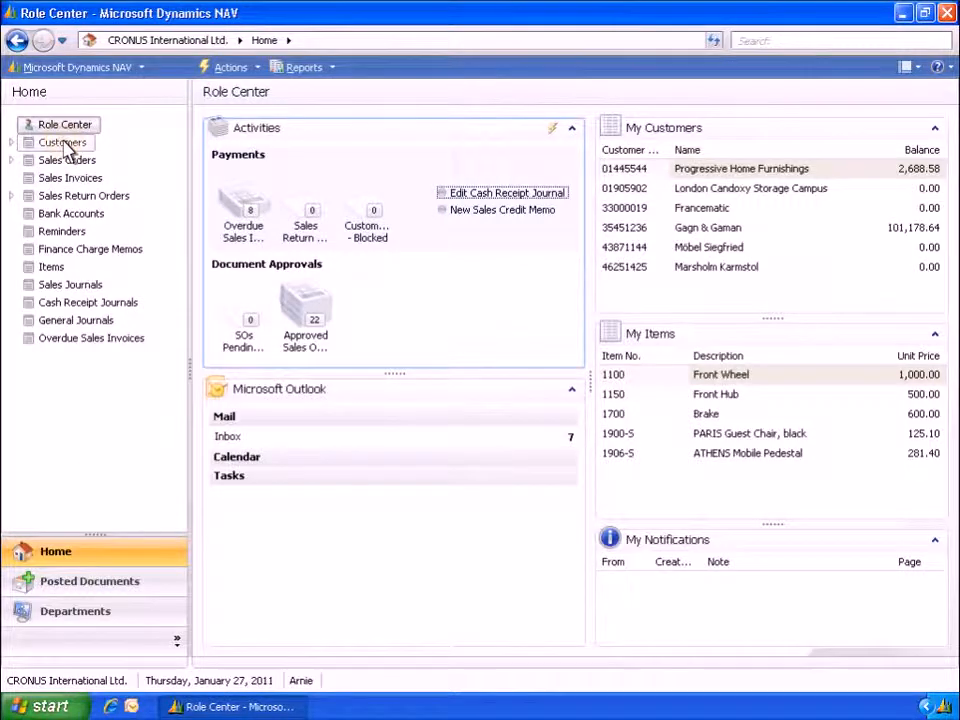
double_click(343, 373)
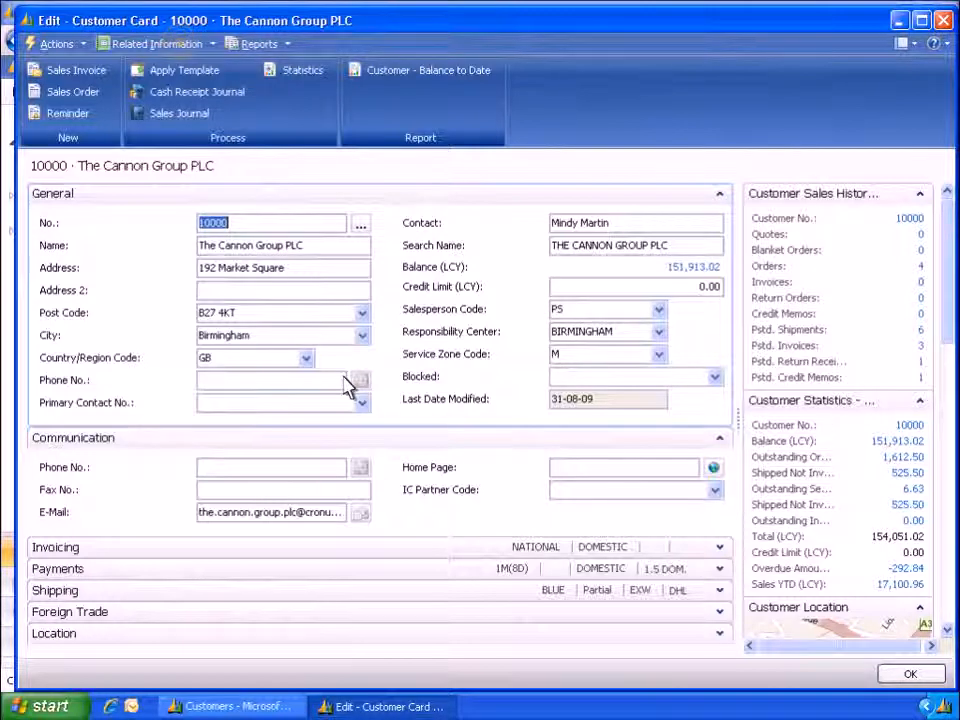
left_click(188, 46)
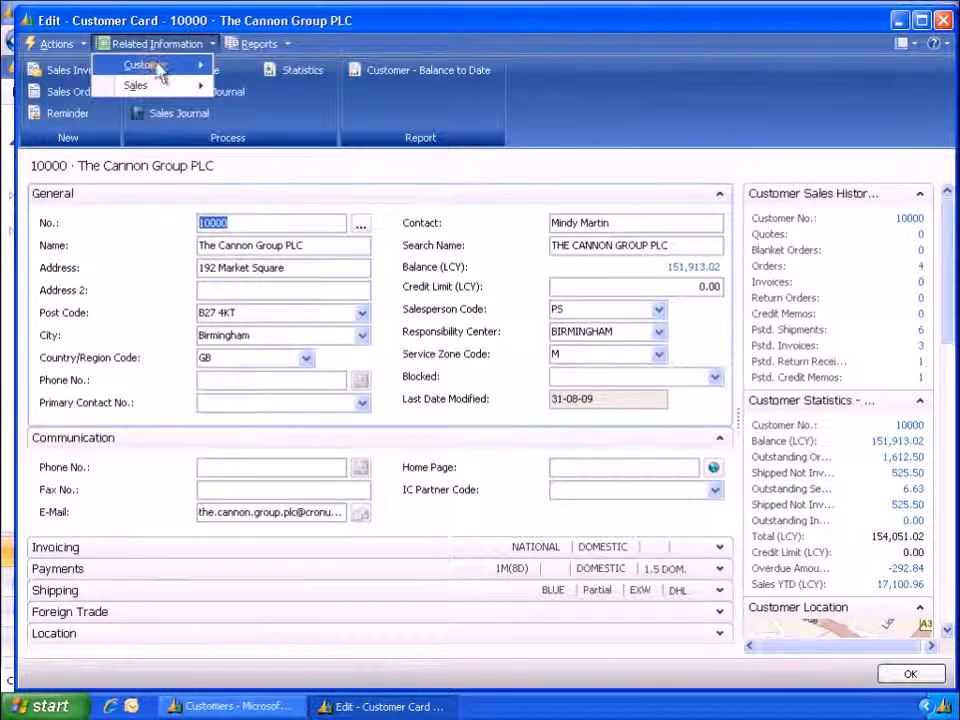
left_click(148, 64)
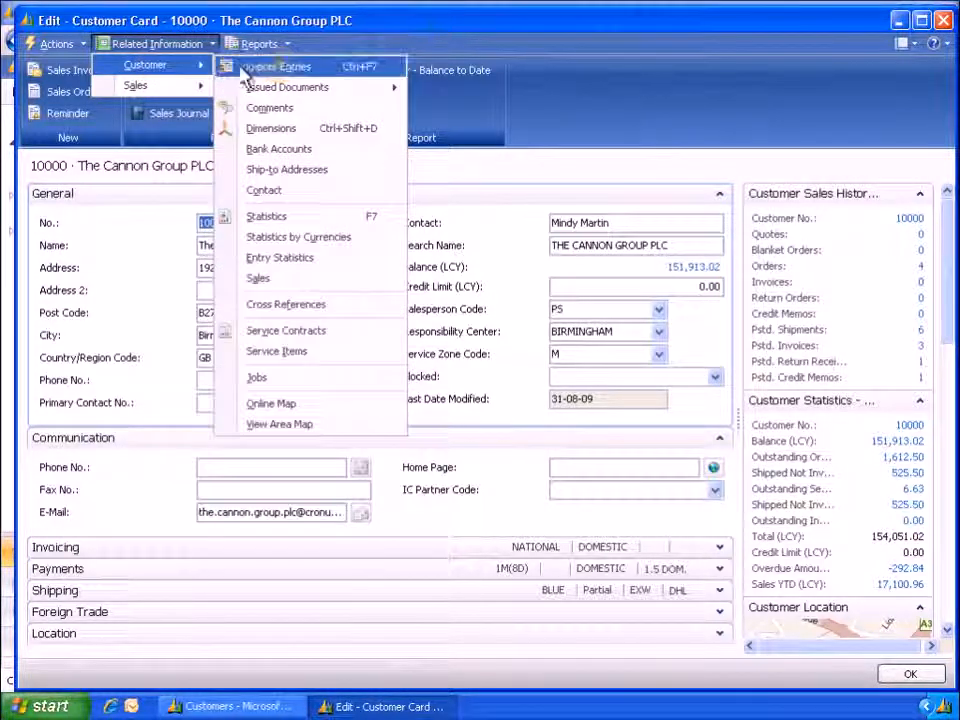
left_click(246, 70)
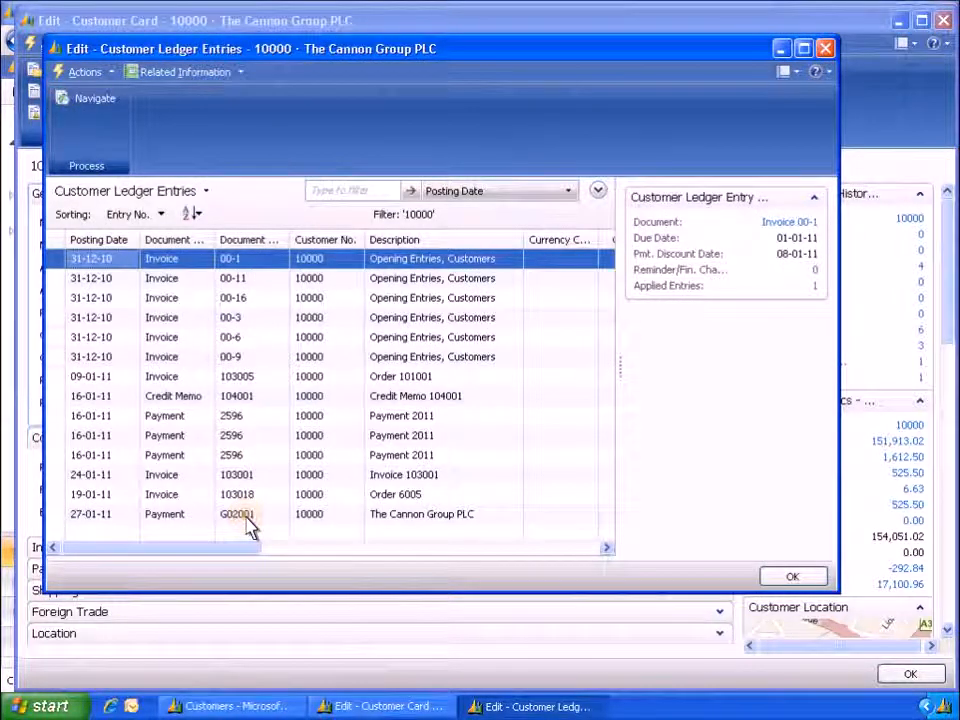
Show the detailed ledger entries of the payment posted on 27-01-11
left_click(246, 515)
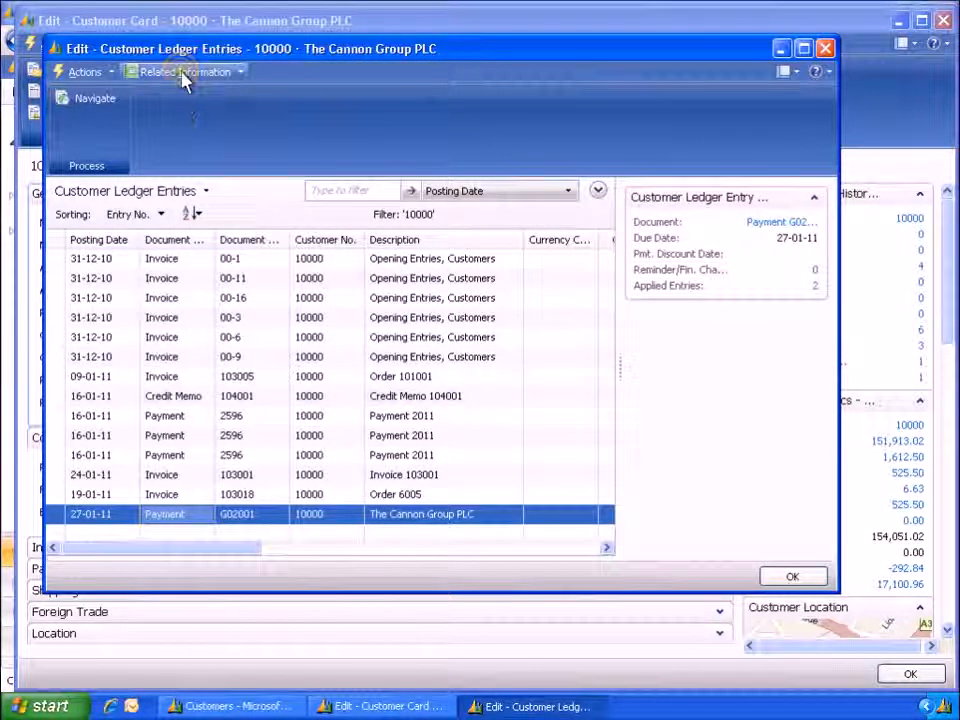
left_click(184, 76)
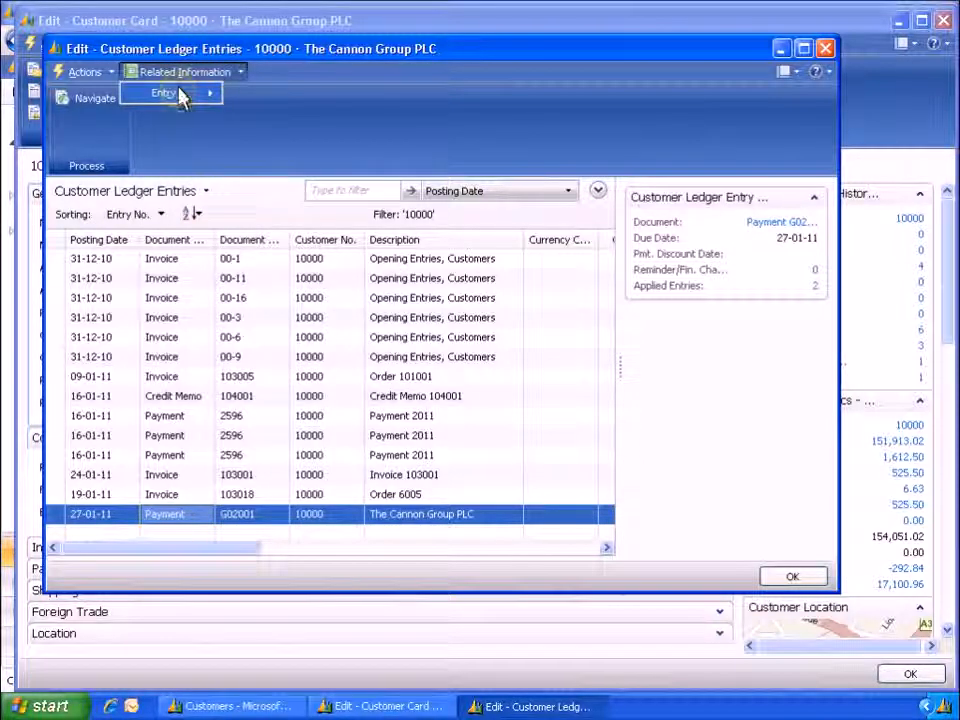
left_click(182, 95)
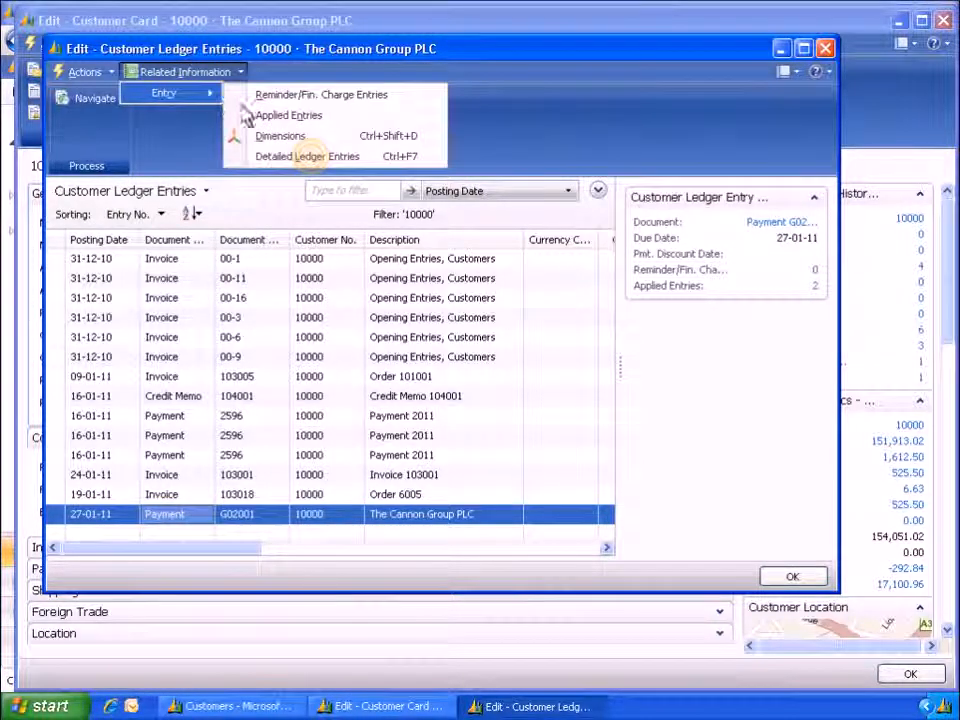
left_click(310, 157)
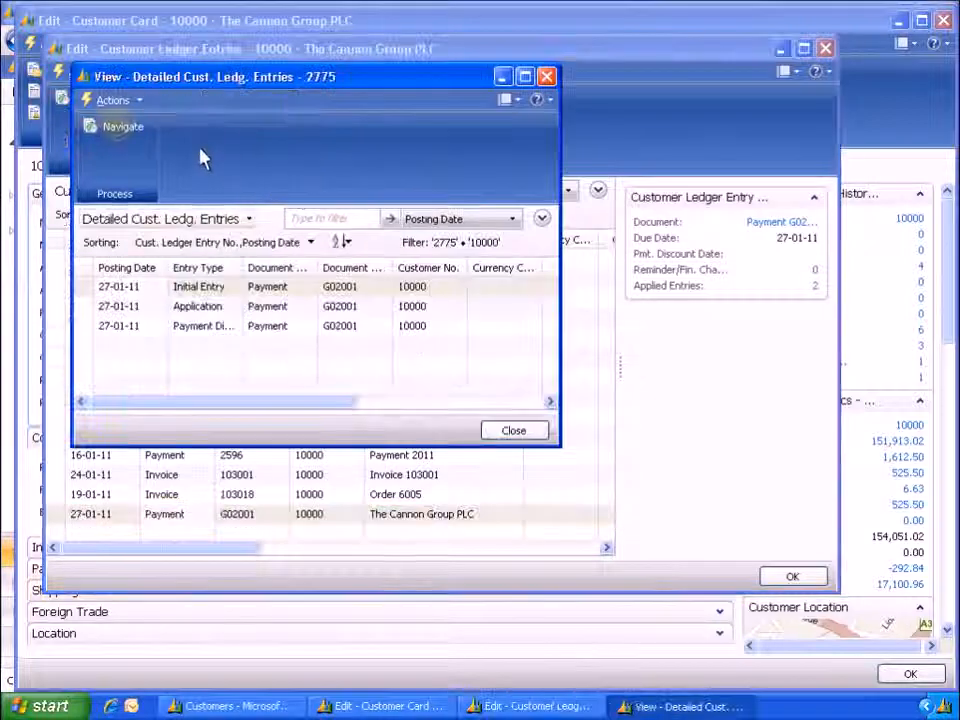
Check the payment's related entries with Navigate, and return to the customer card
left_click(120, 128)
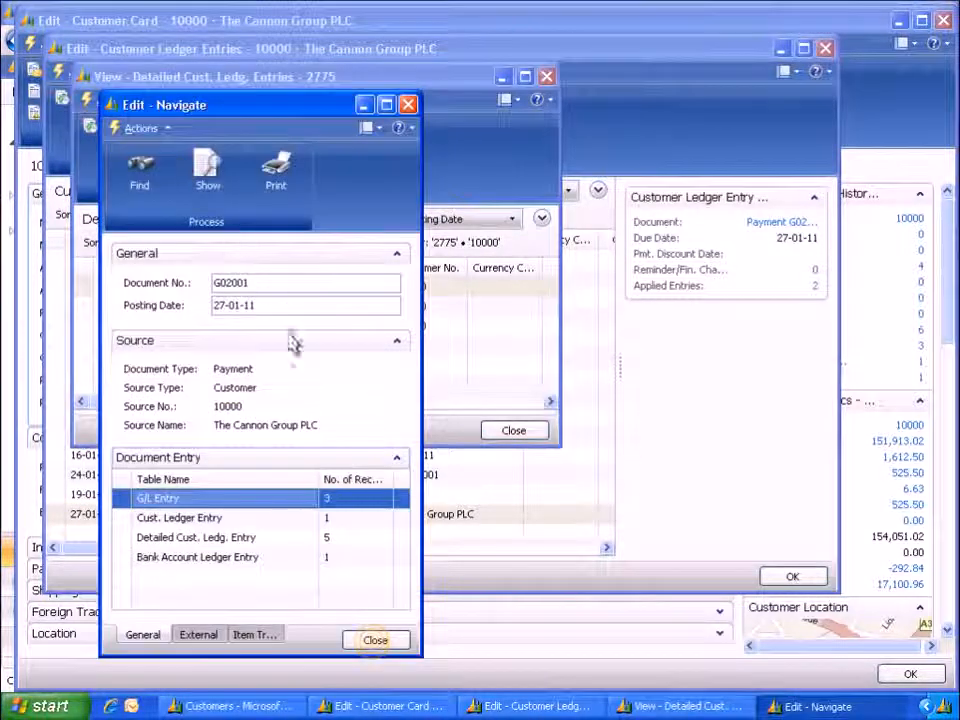
left_click(375, 640)
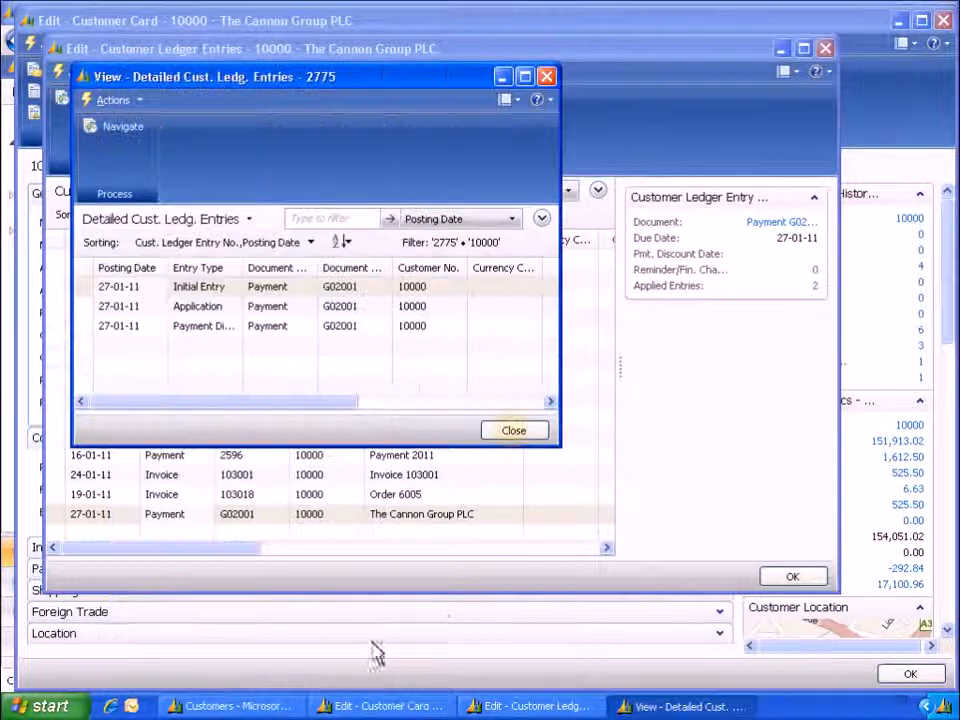
left_click(515, 432)
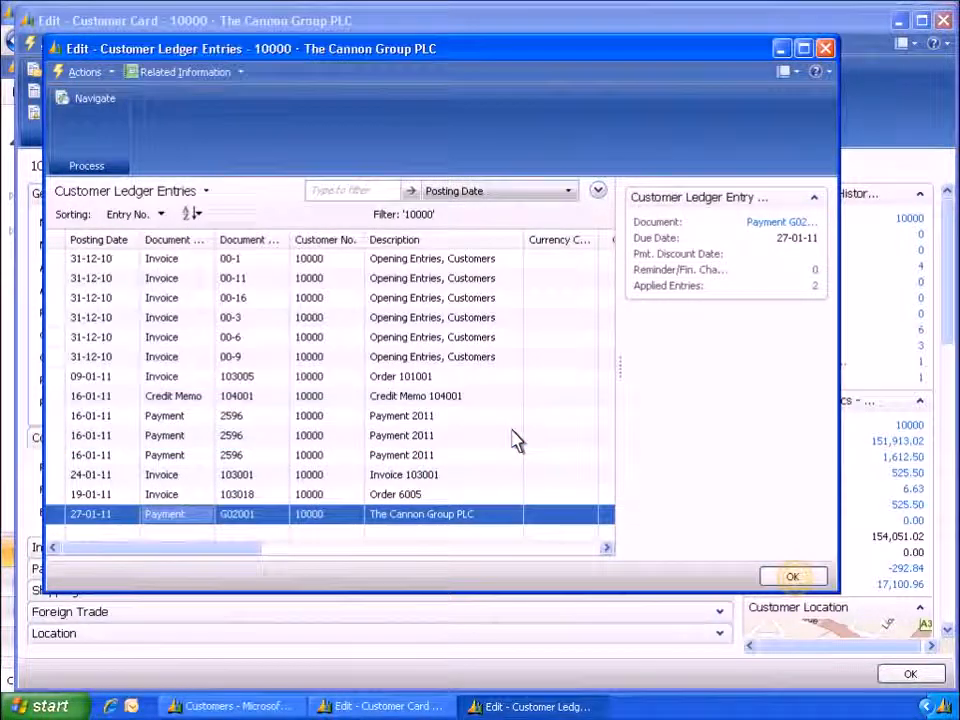
left_click(792, 577)
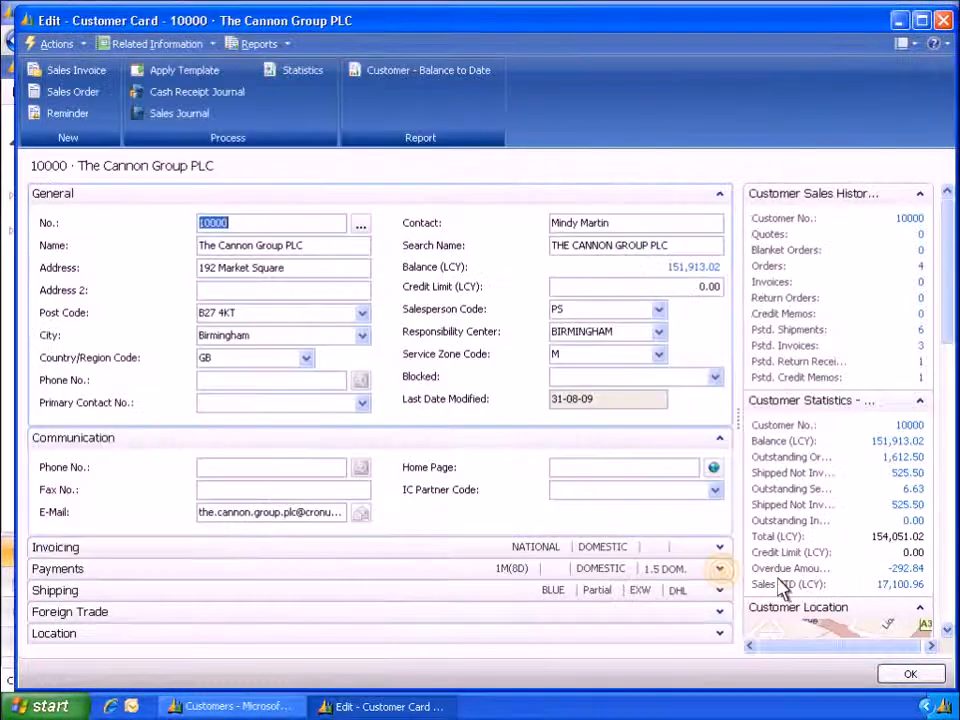
Review the Application Method options in the customer's payment settings and close the customer card without changing them
left_click(719, 568)
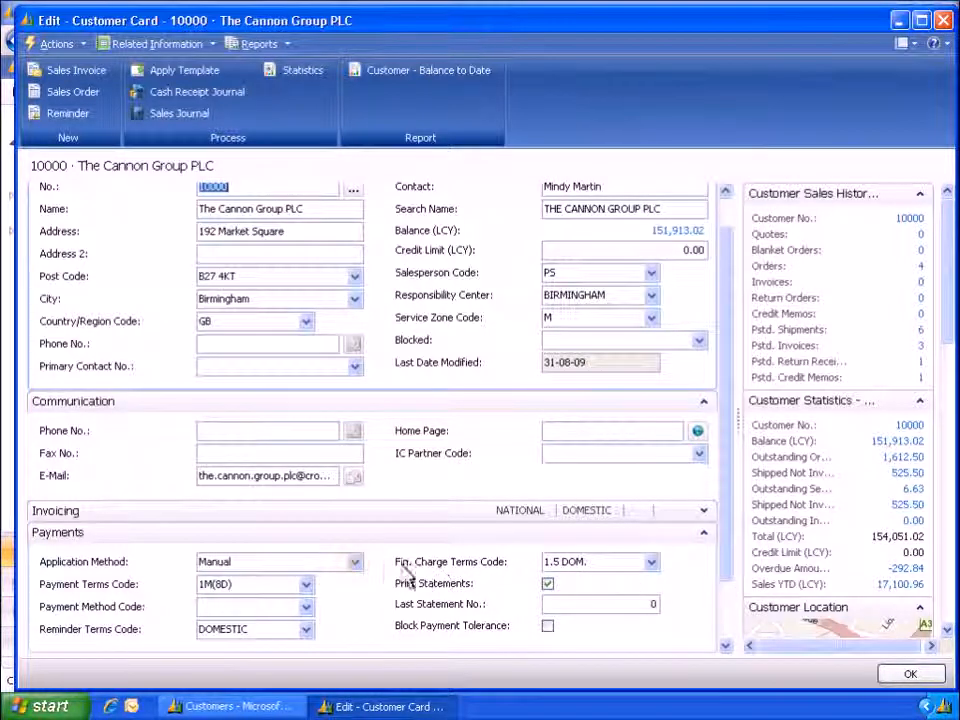
left_click(356, 562)
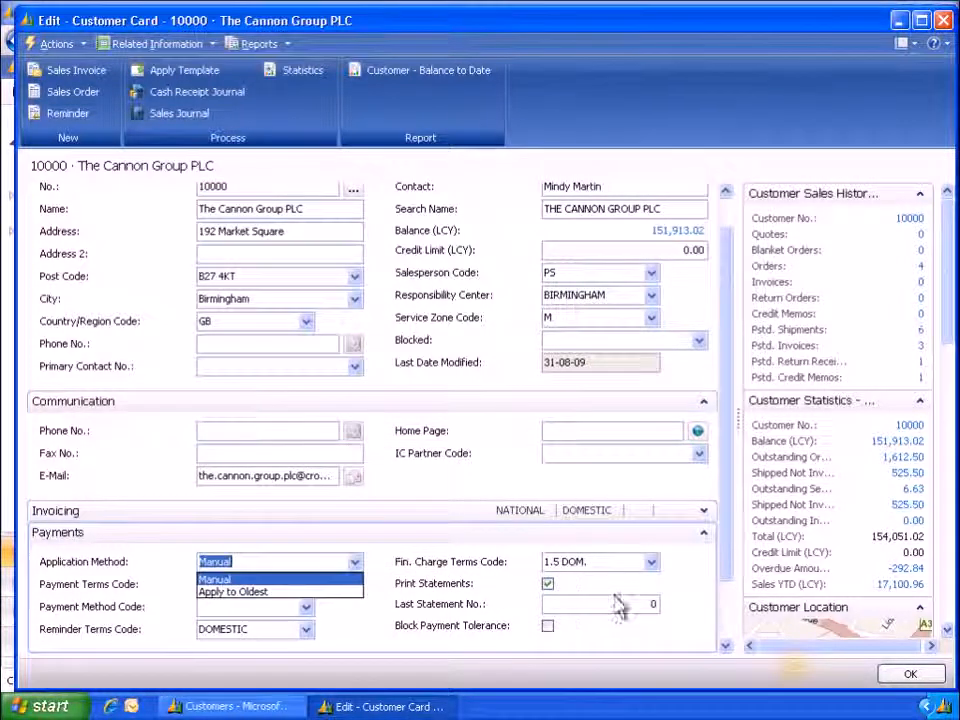
left_click(797, 670)
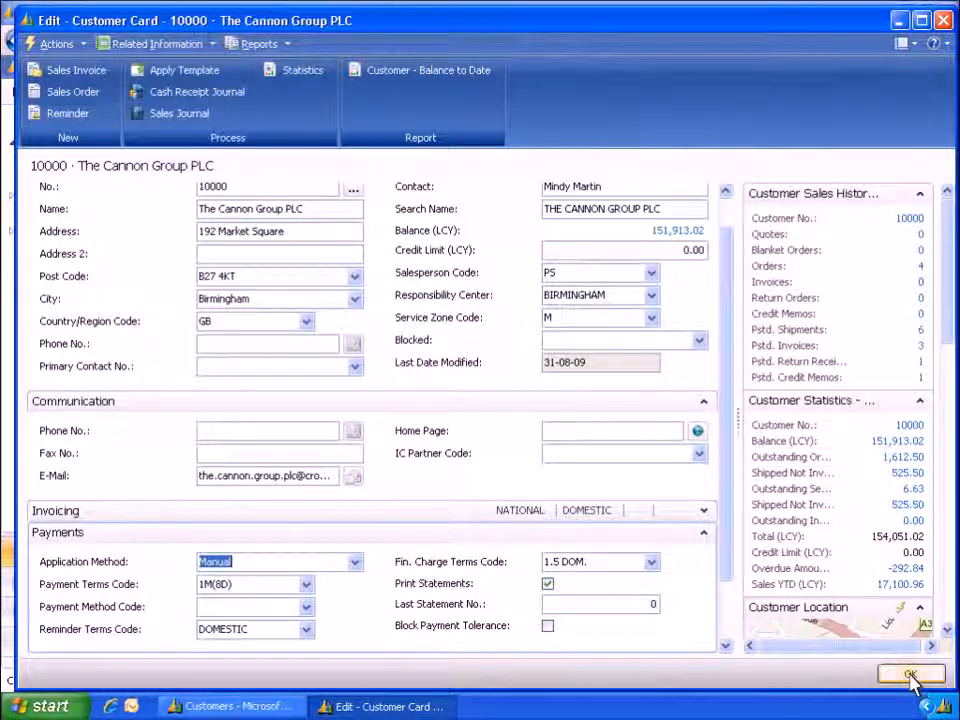
left_click(911, 676)
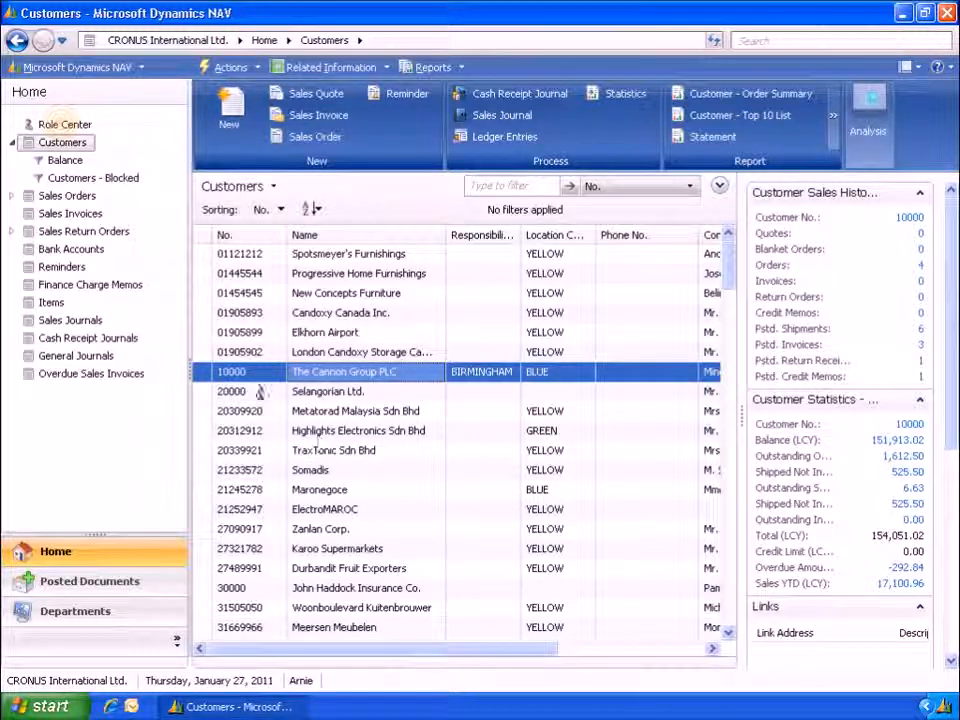
Open the Cash Receipt Journal for editing and set the new line's document type to Payment
left_click(64, 126)
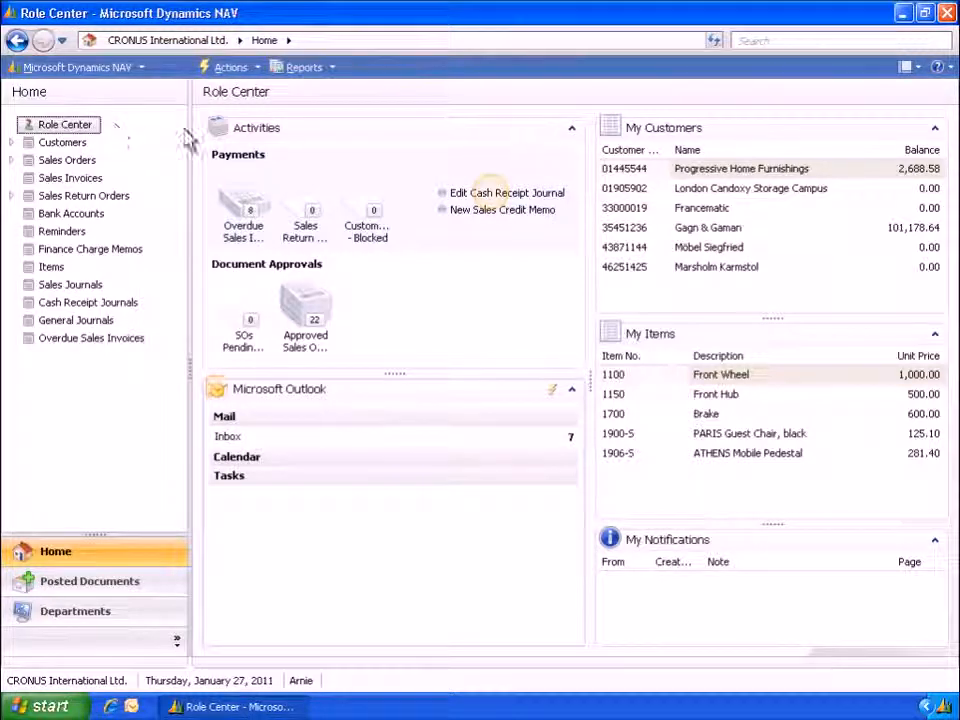
left_click(497, 194)
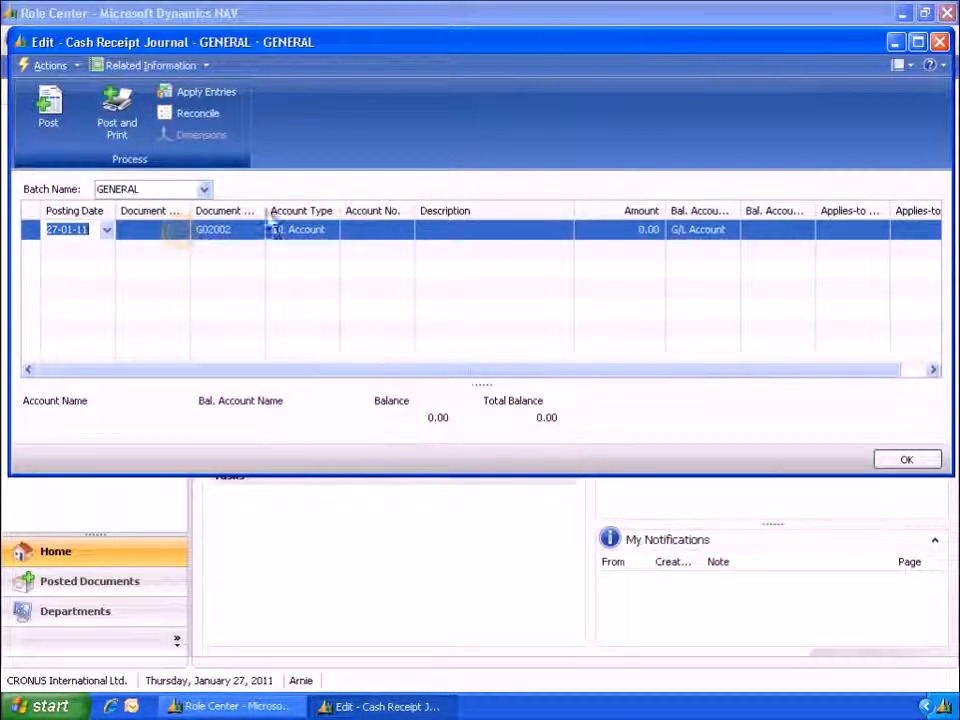
left_click(181, 231)
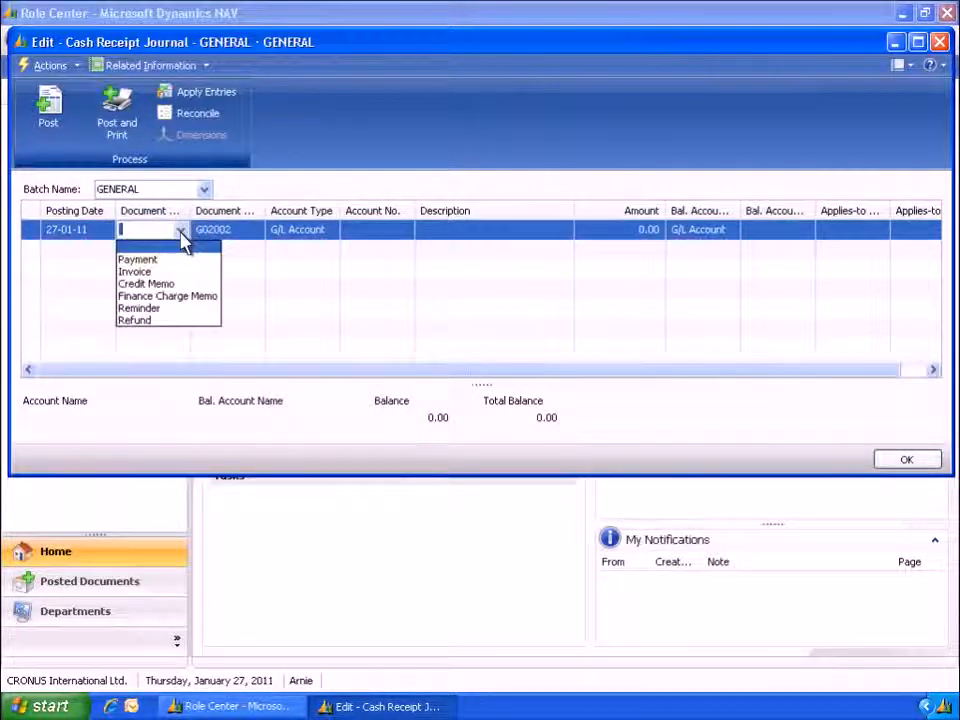
left_click(140, 259)
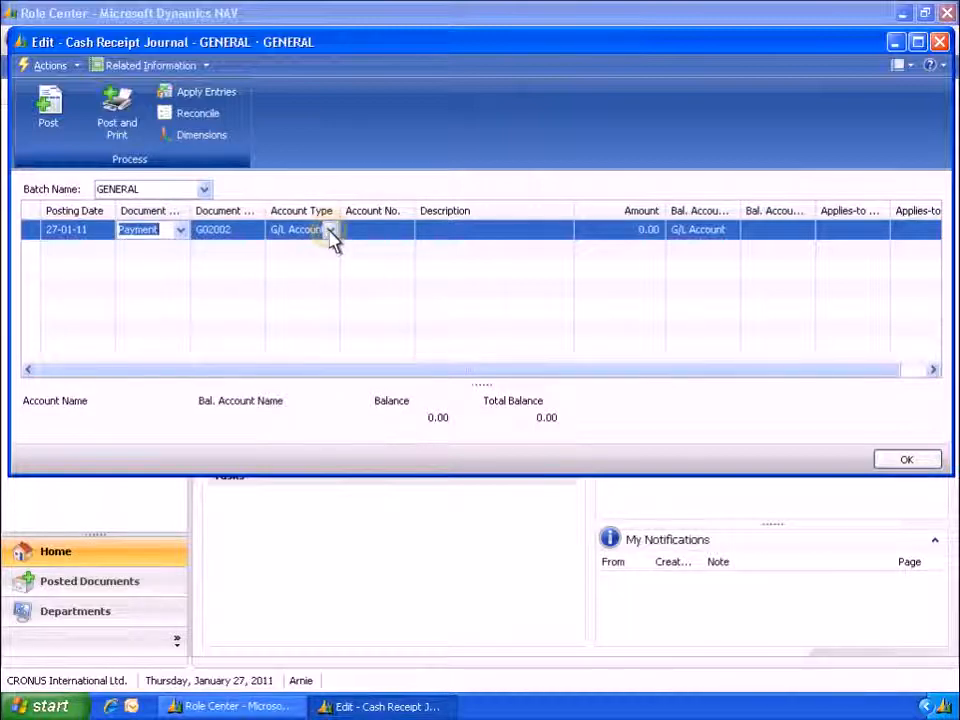
Set the payment line's account type to Customer and choose John Haddock Insurance Co. as the account
left_click(331, 233)
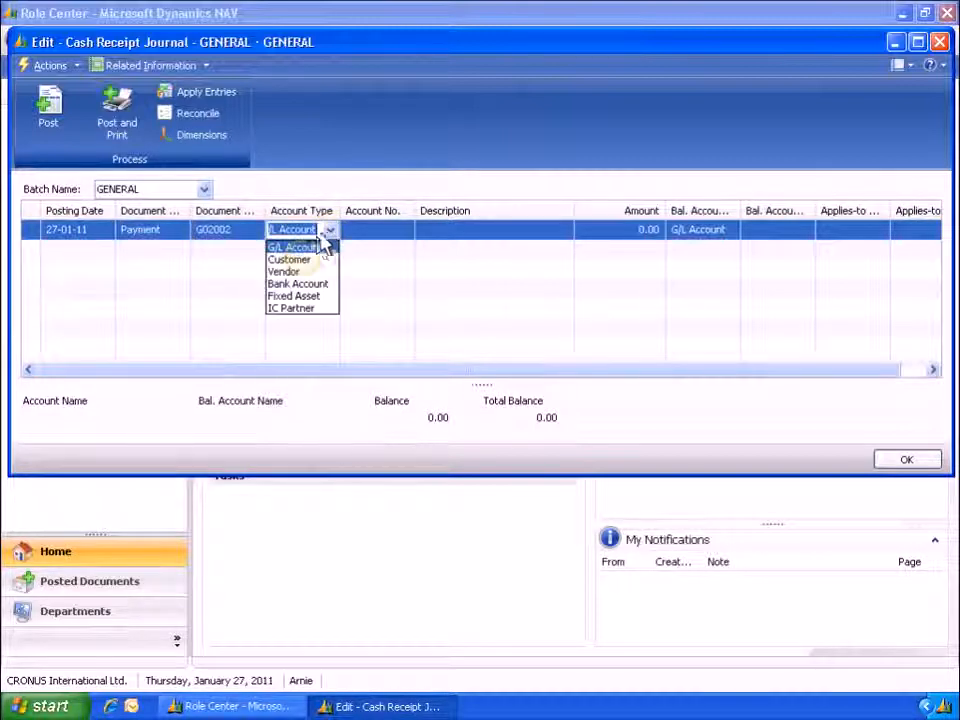
left_click(305, 261)
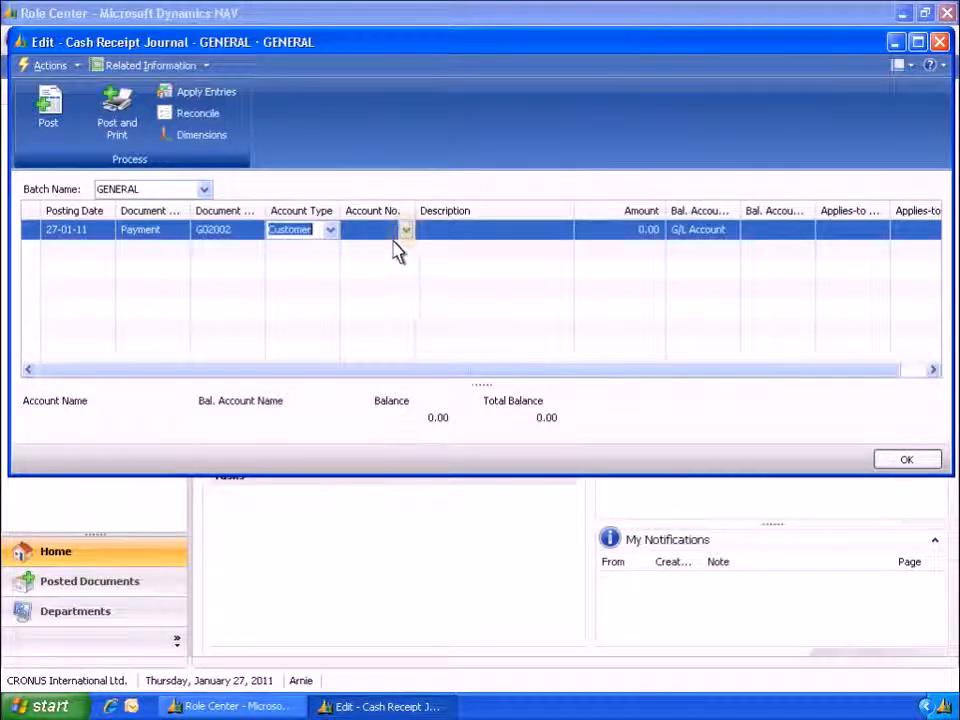
left_click(407, 231)
left_click(406, 230)
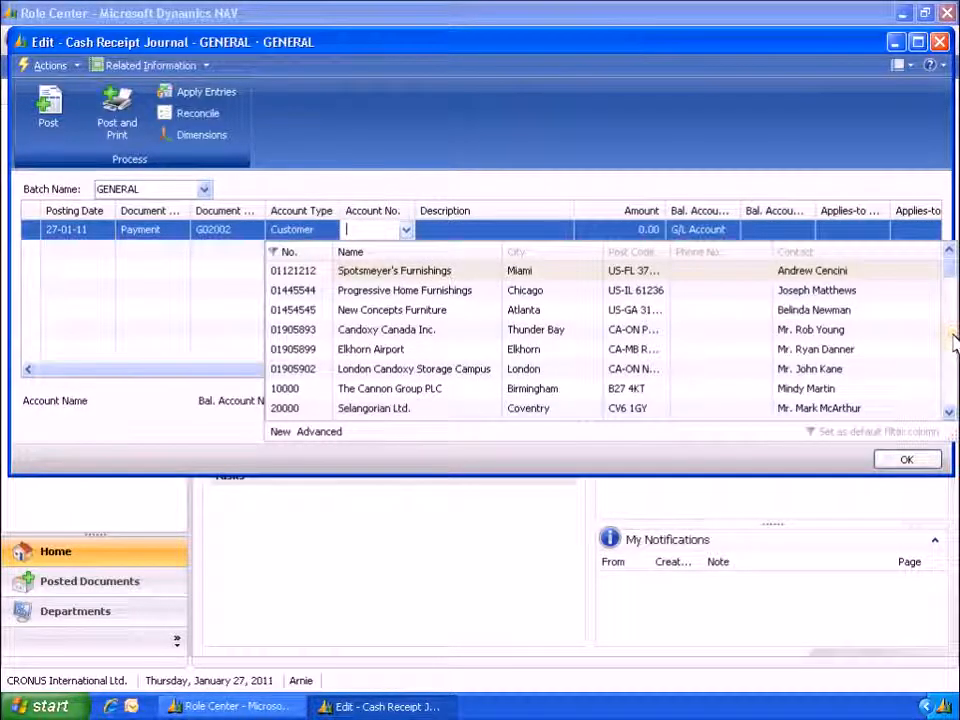
scroll(949, 332, "down", 3)
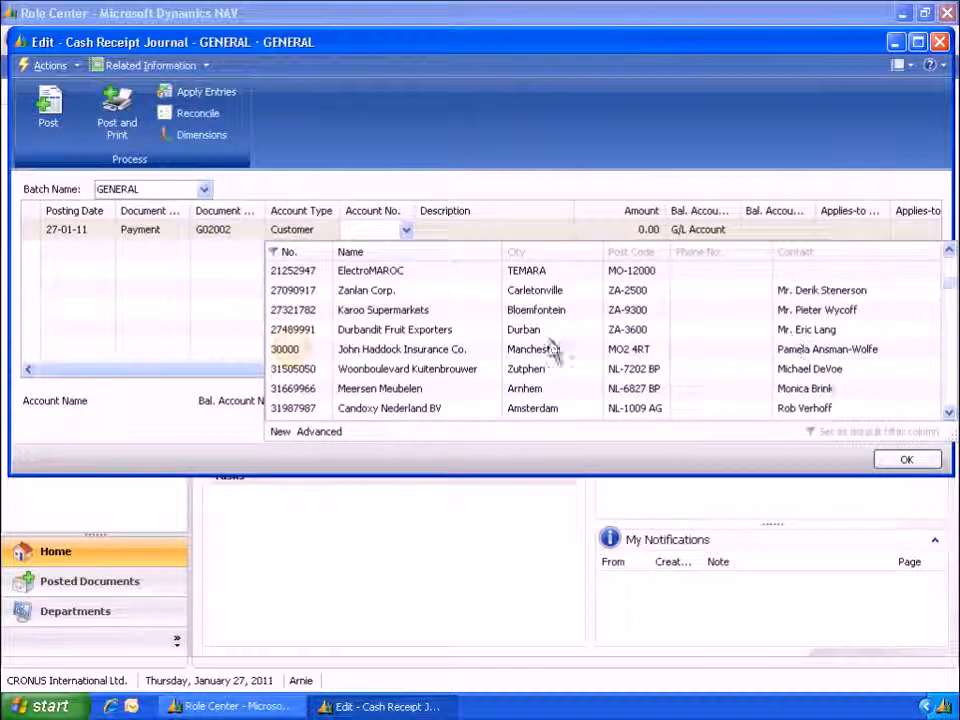
left_click(298, 352)
Enter -6,860.53 as the payment amount and balance it against the World Wide Bank bank account whose code begins WWB-OPE
left_click(635, 233)
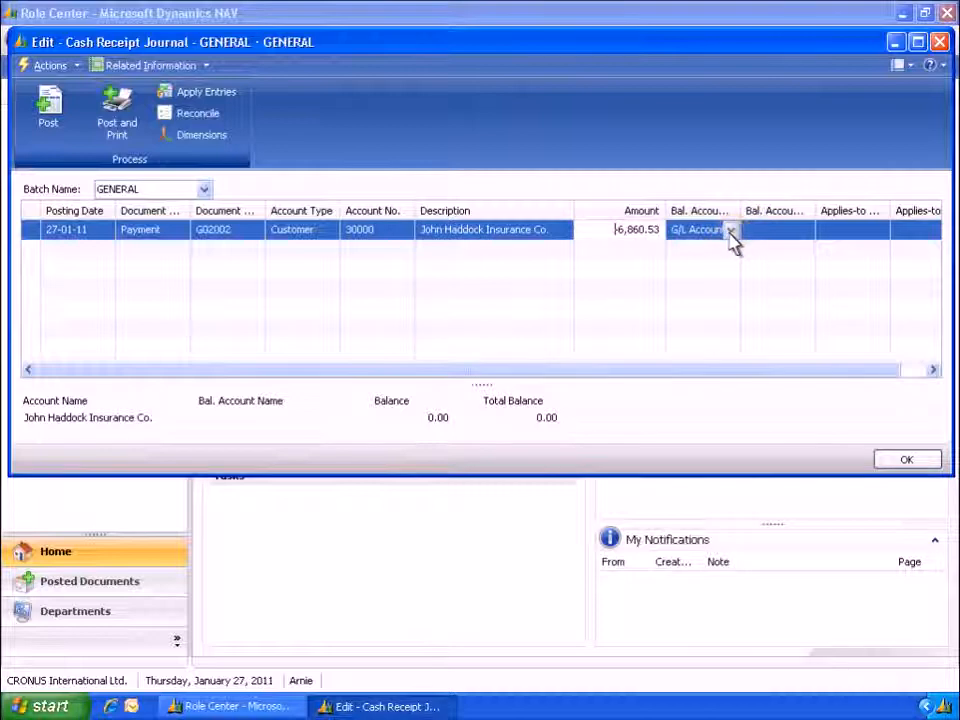
left_click(733, 236)
left_click(732, 232)
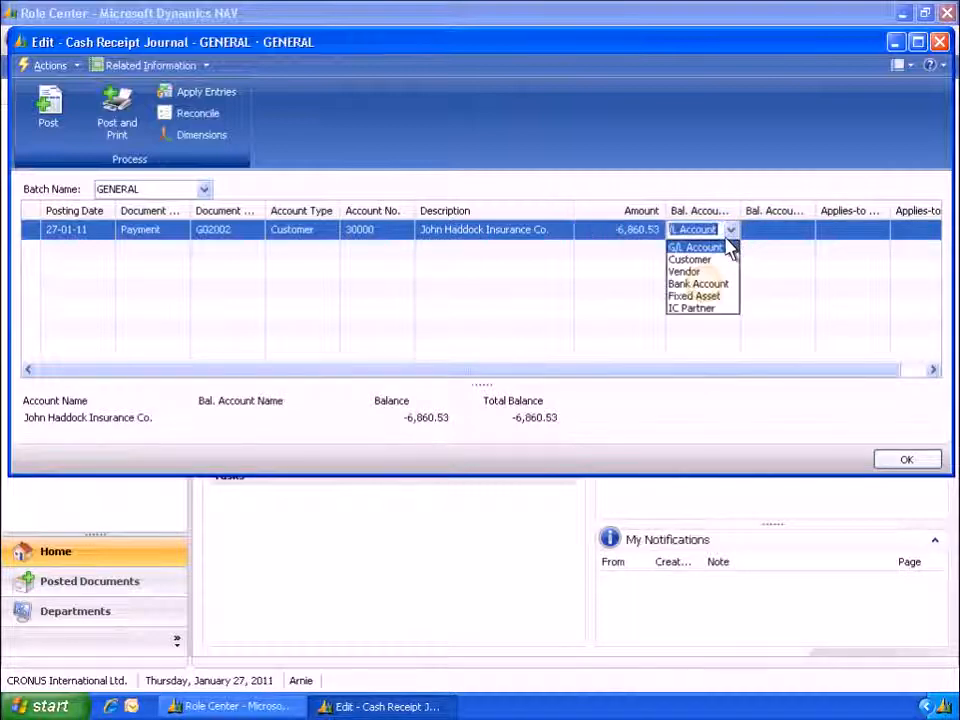
left_click(706, 286)
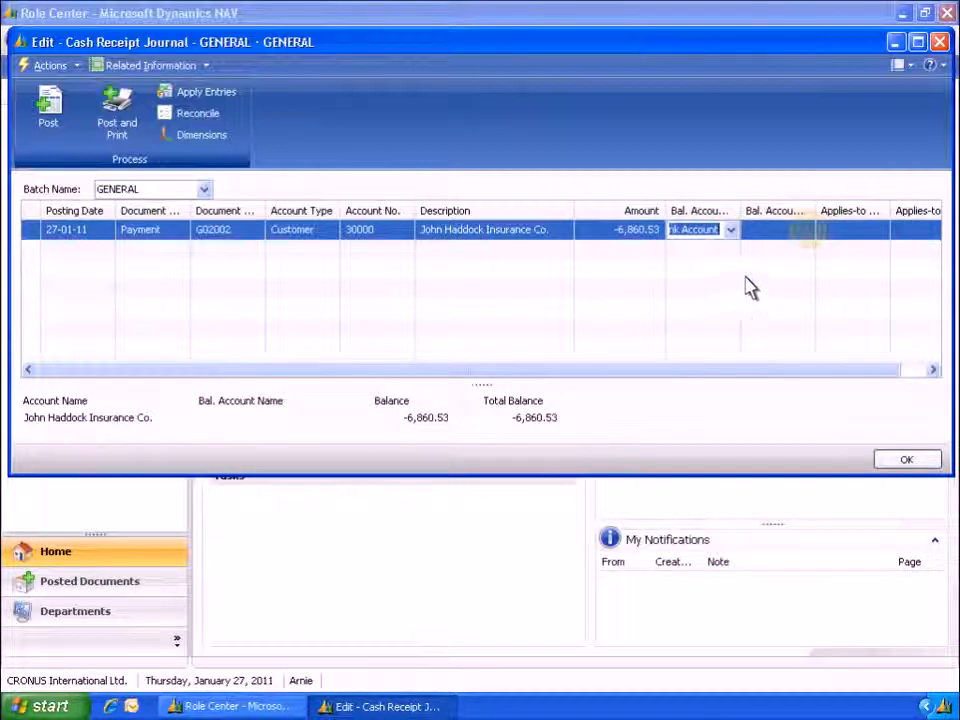
left_click(806, 232)
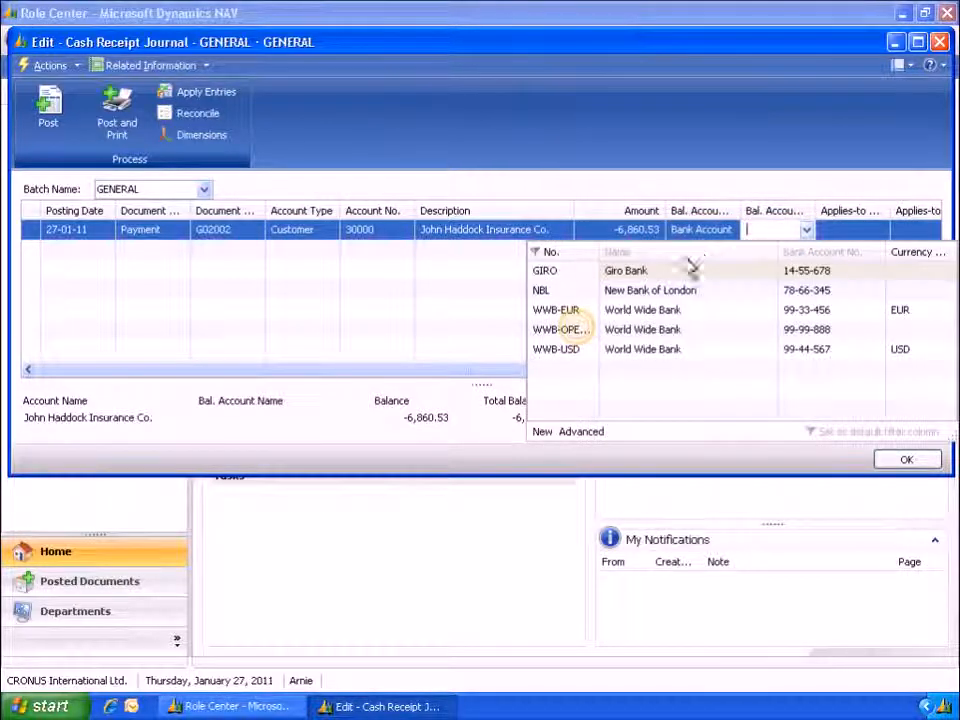
left_click(578, 337)
Post the payment journal line without applying it to any invoice, and close the Cash Receipt Journal
left_click(50, 115)
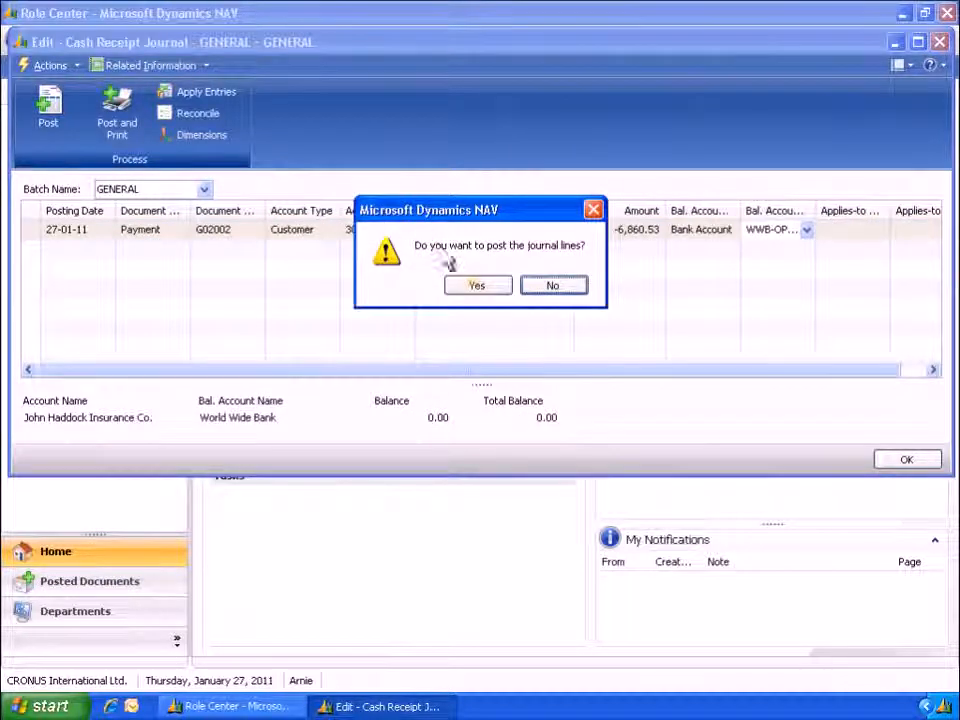
left_click(476, 287)
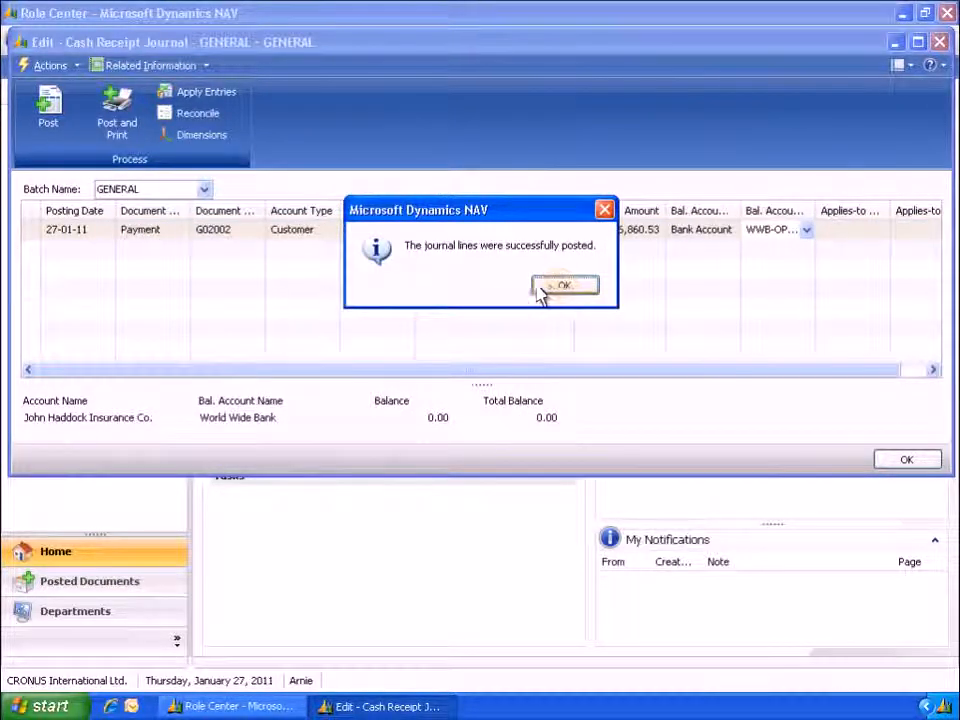
left_click(563, 287)
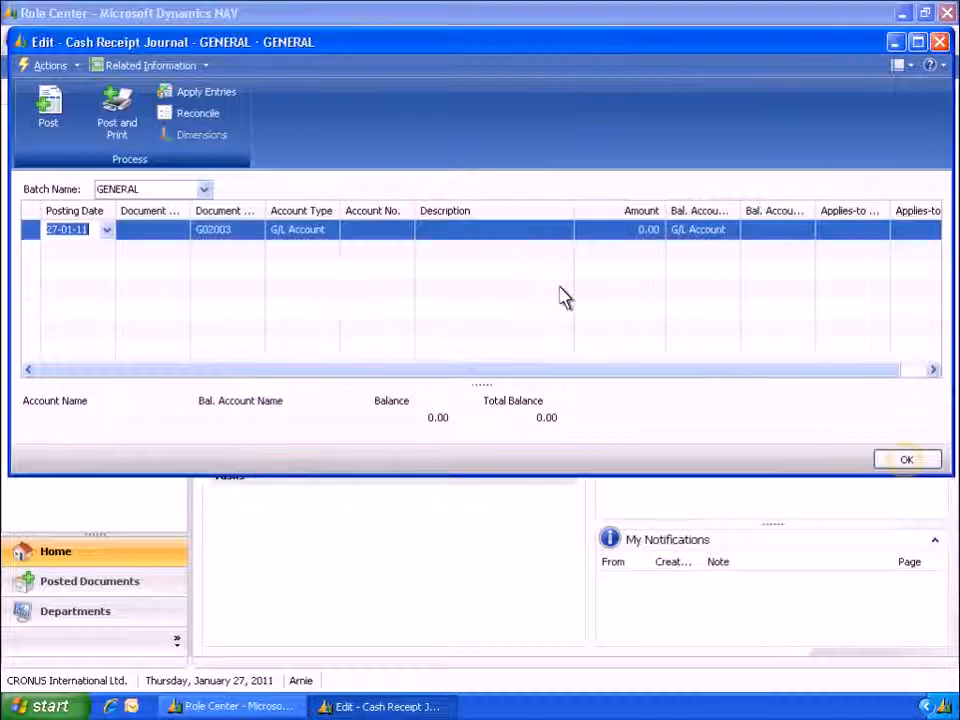
left_click(906, 461)
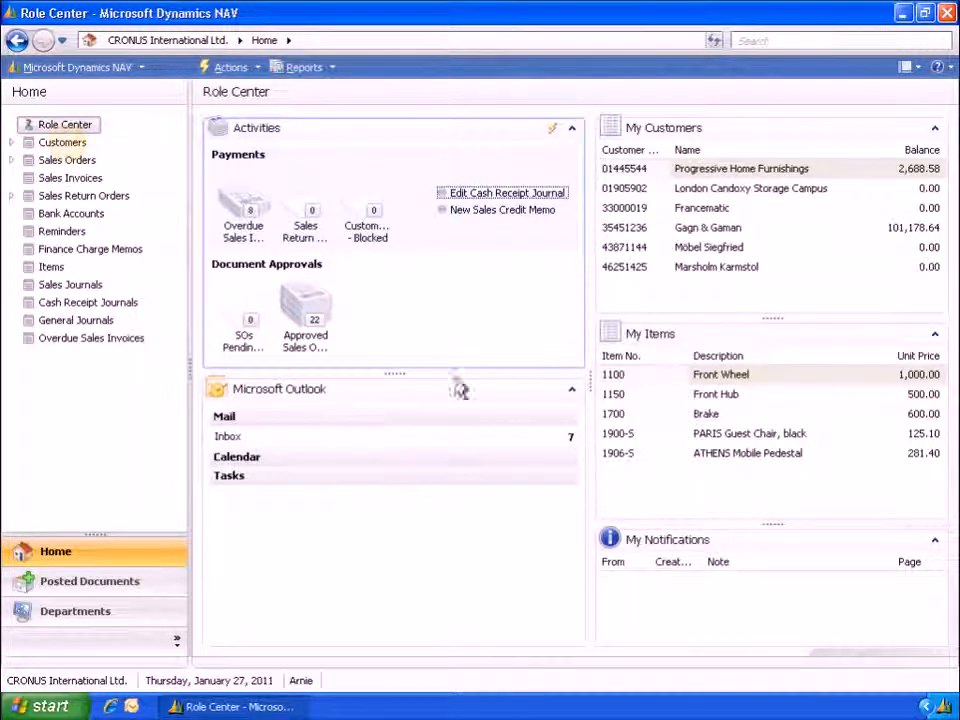
Display the customer ledger entries of John Haddock Insurance Co. from the customer list
left_click(70, 145)
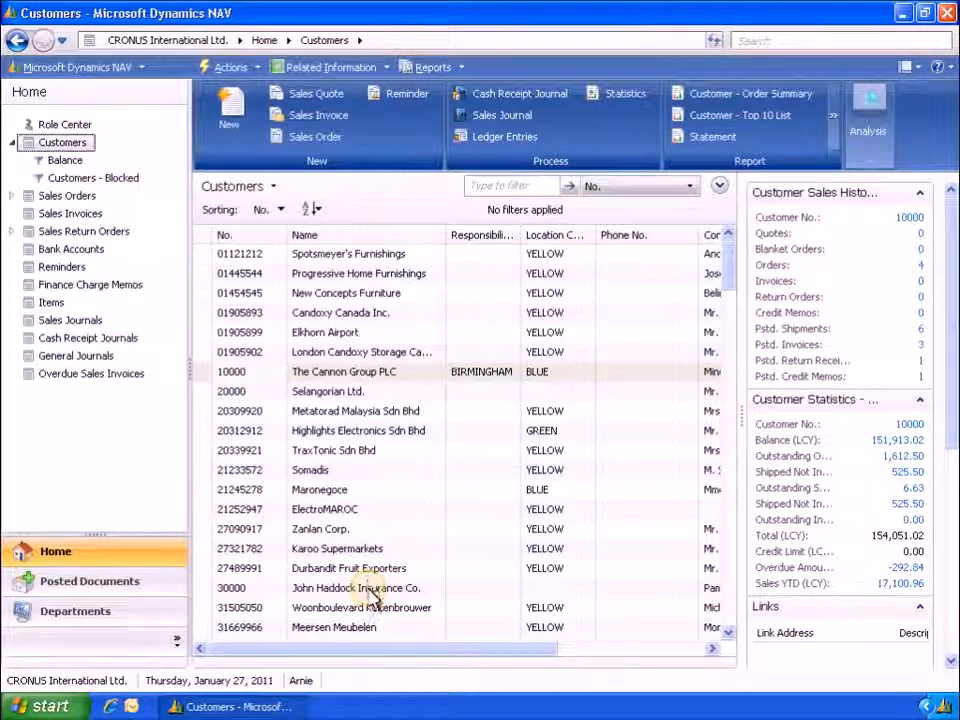
left_click(369, 590)
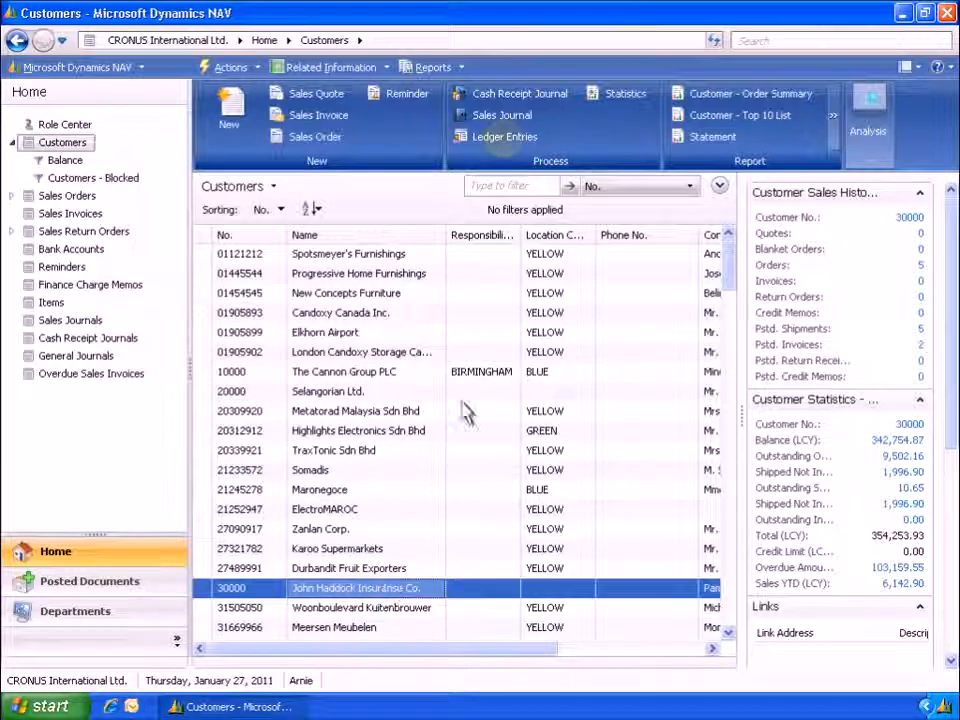
left_click(505, 140)
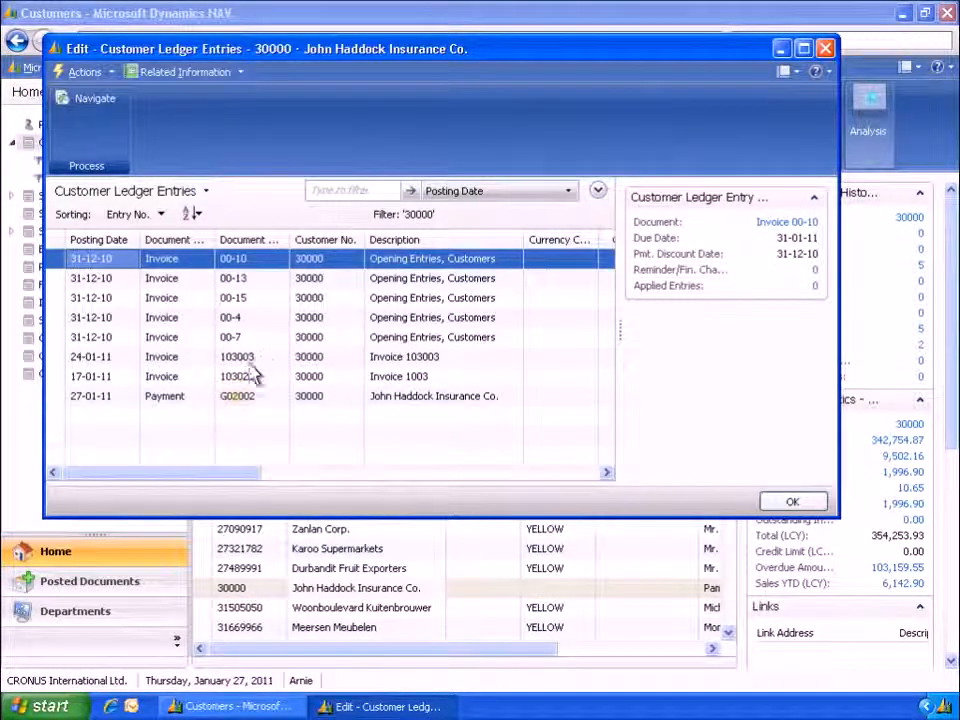
Review the detailed ledger entries of the payment posted on 27-01-11 and return to the customer ledger entries
left_click(238, 398)
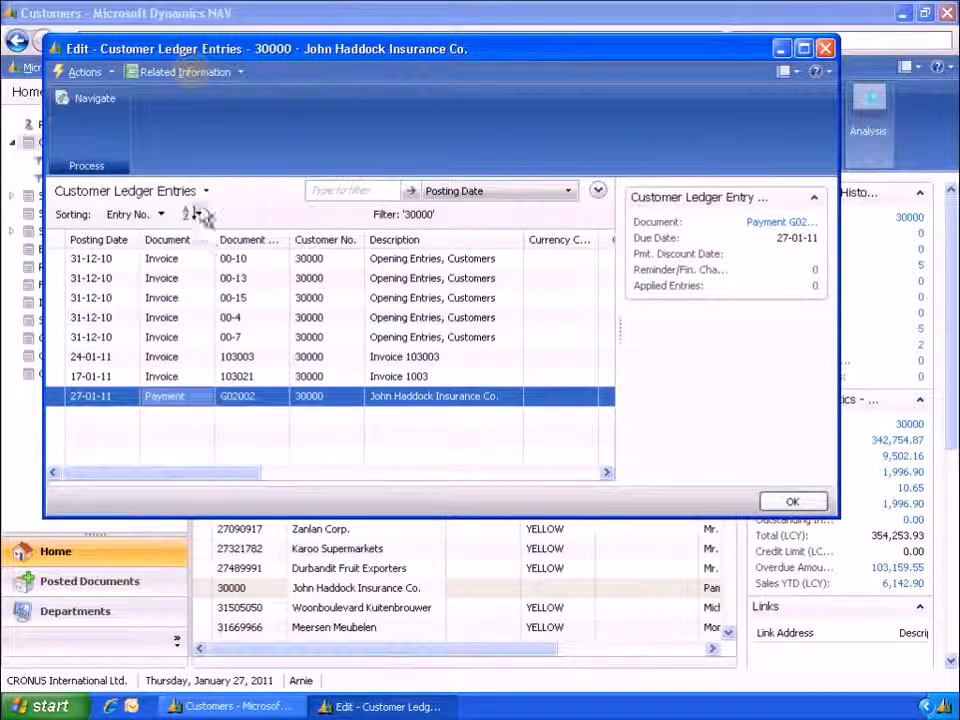
left_click(193, 74)
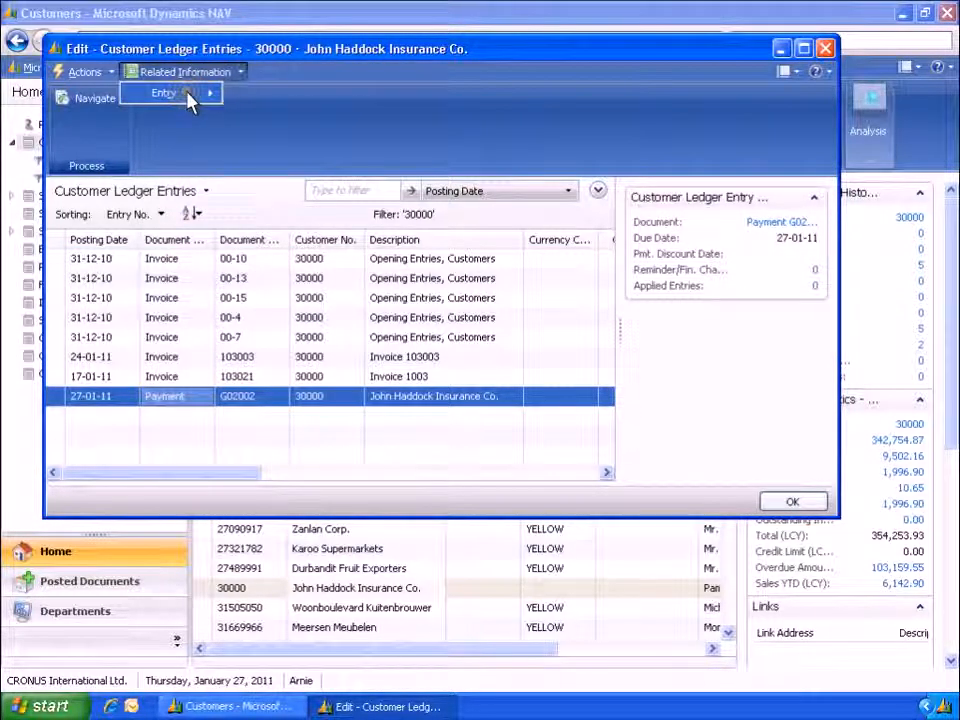
left_click(186, 95)
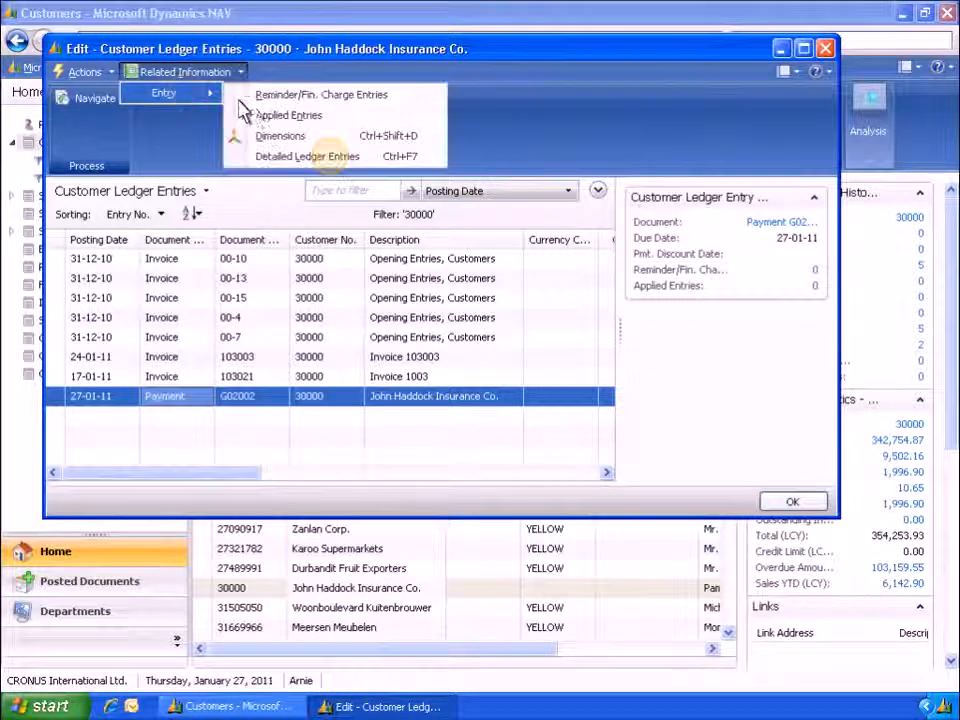
left_click(333, 158)
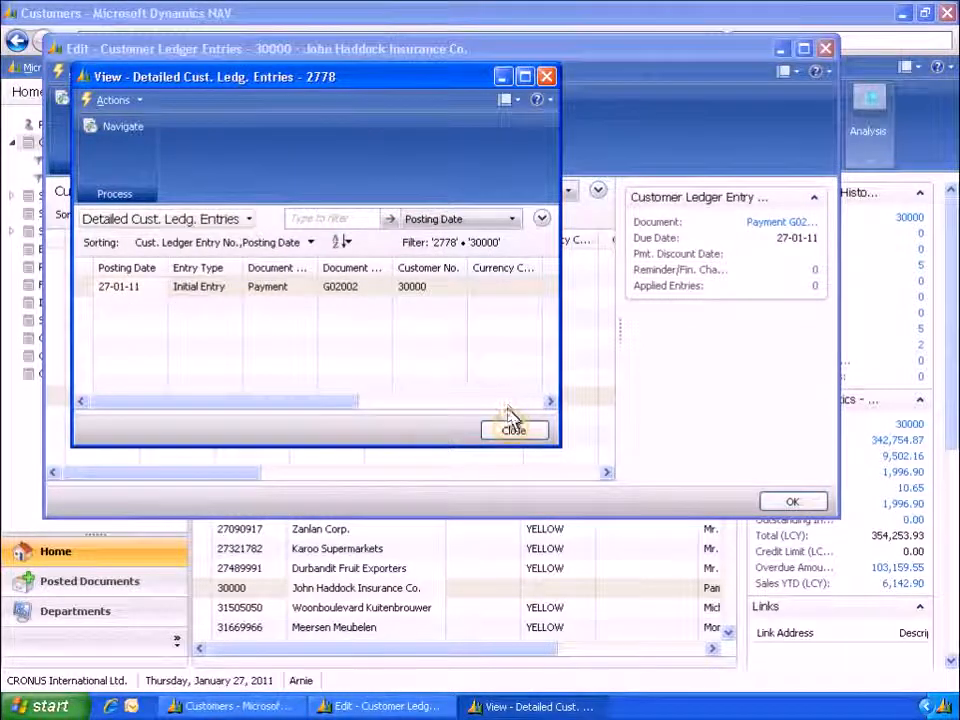
left_click(515, 434)
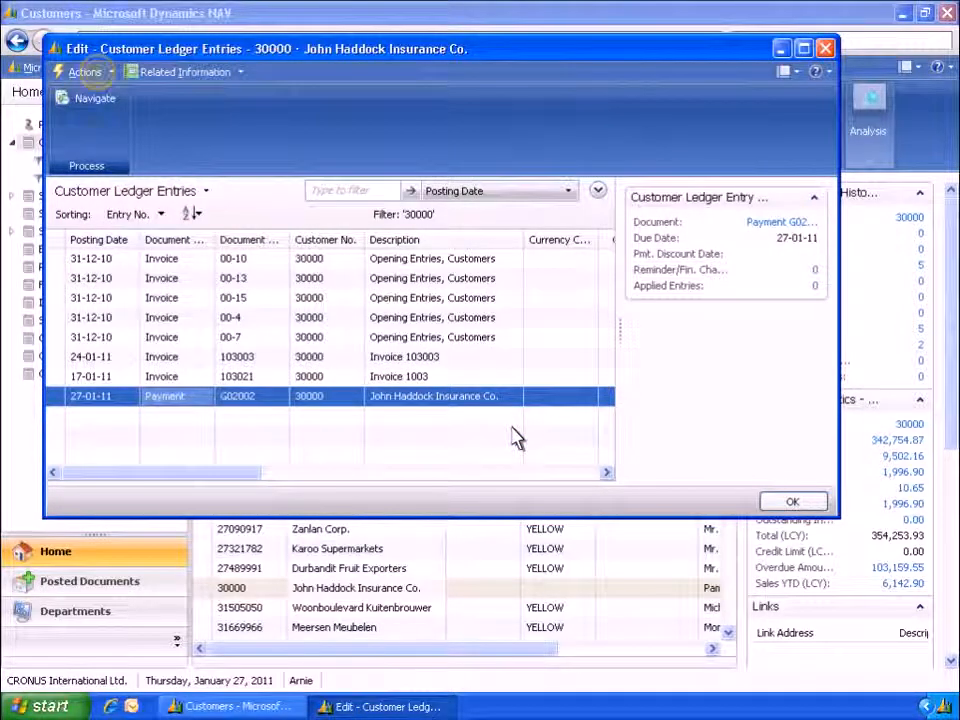
Start Apply Entries for the payment and set the Applies-to ID on the invoices dated 24-01-11 and 17-01-11
left_click(97, 75)
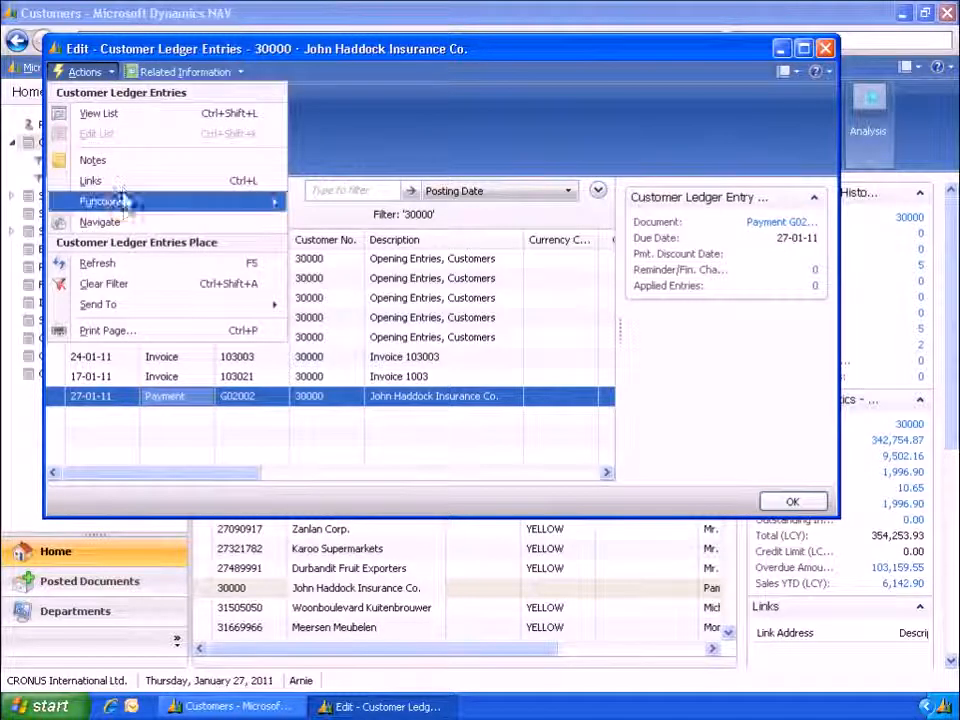
mouse_move(125, 210)
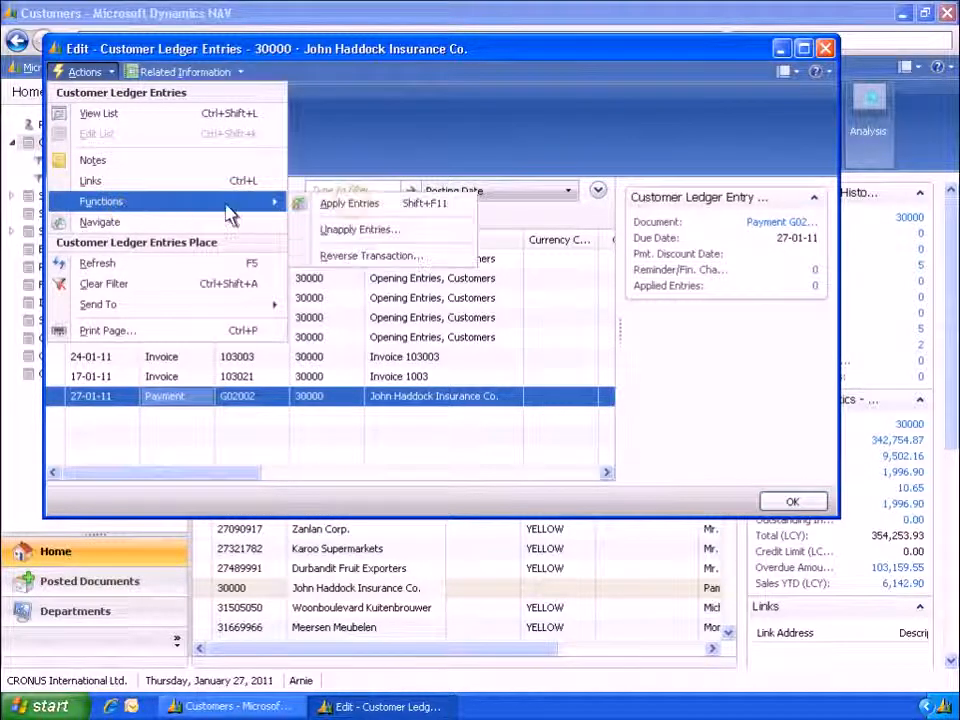
left_click(352, 205)
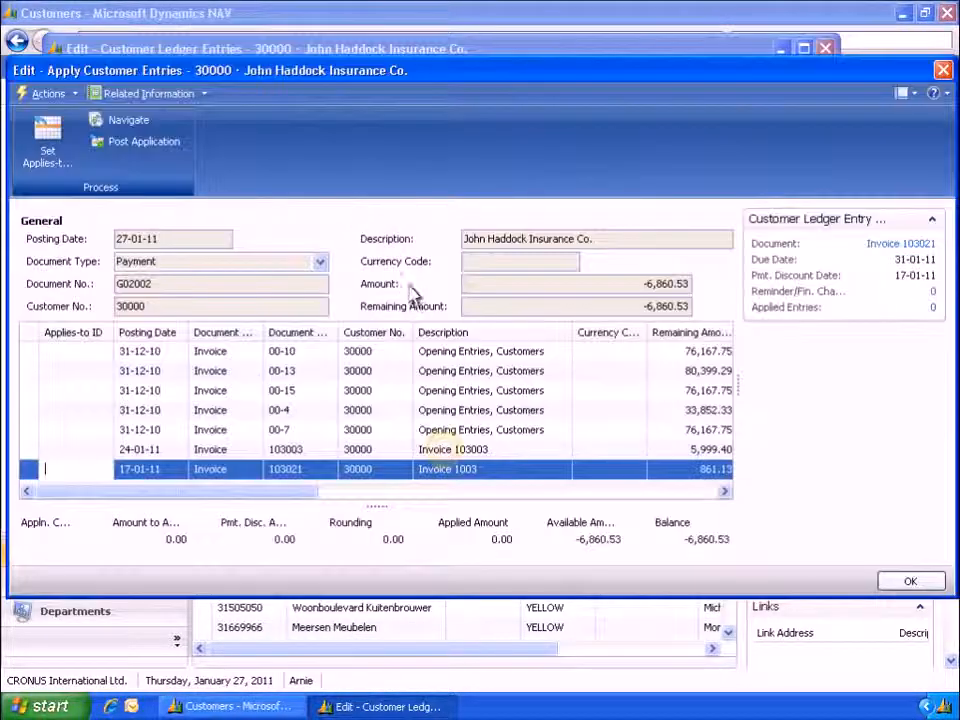
left_click(446, 451, "shift")
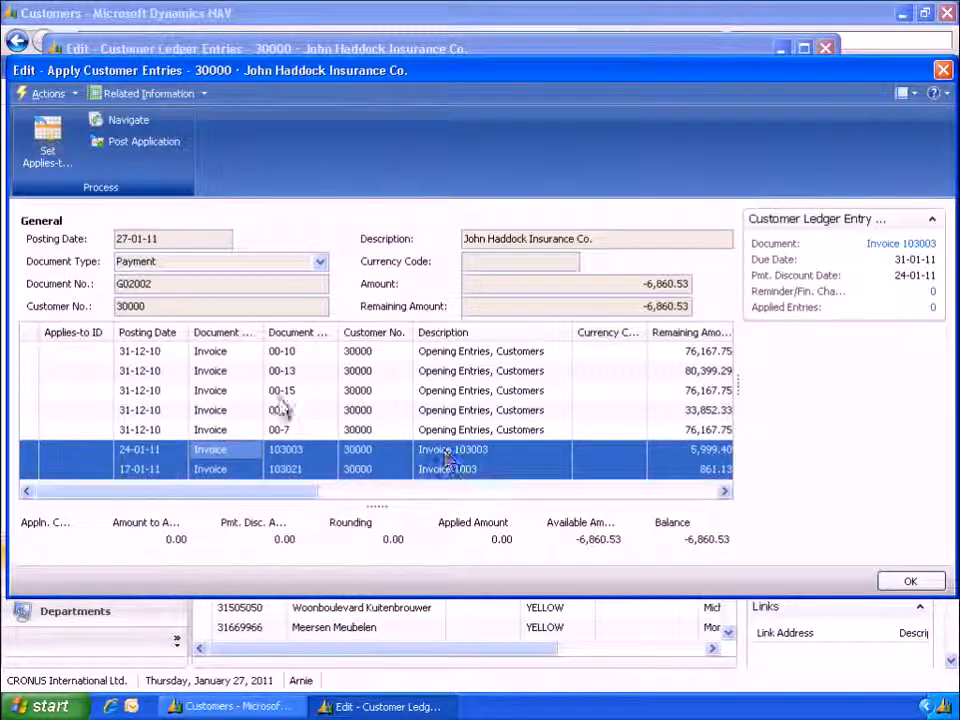
left_click(52, 146)
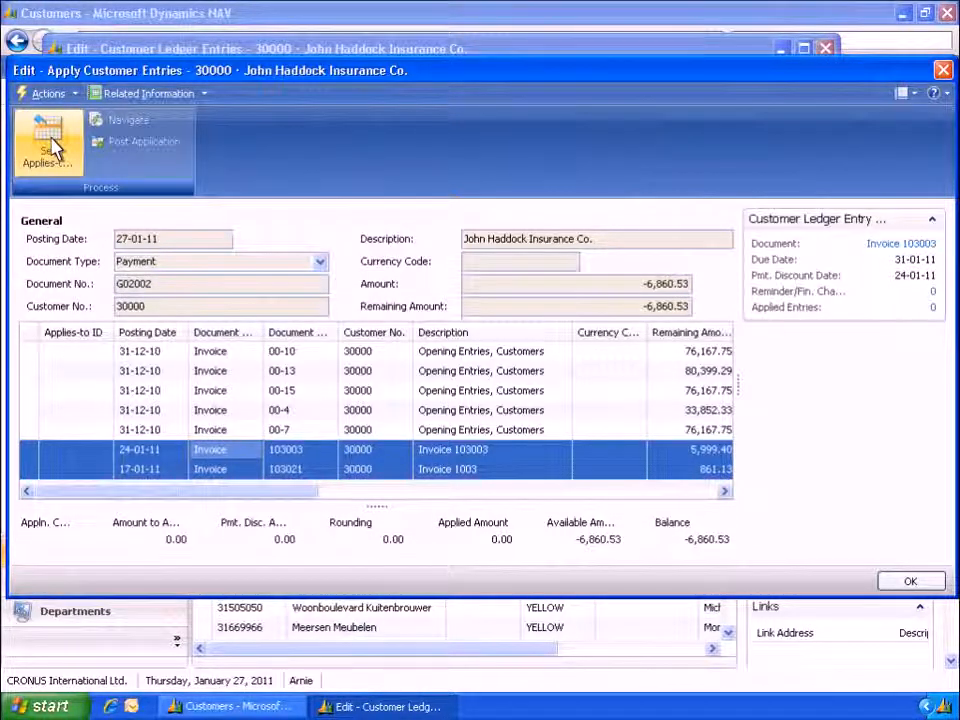
Post the application with posting date 27-01-11, check the Open status of the customer's ledger entries, and close them
left_click(146, 143)
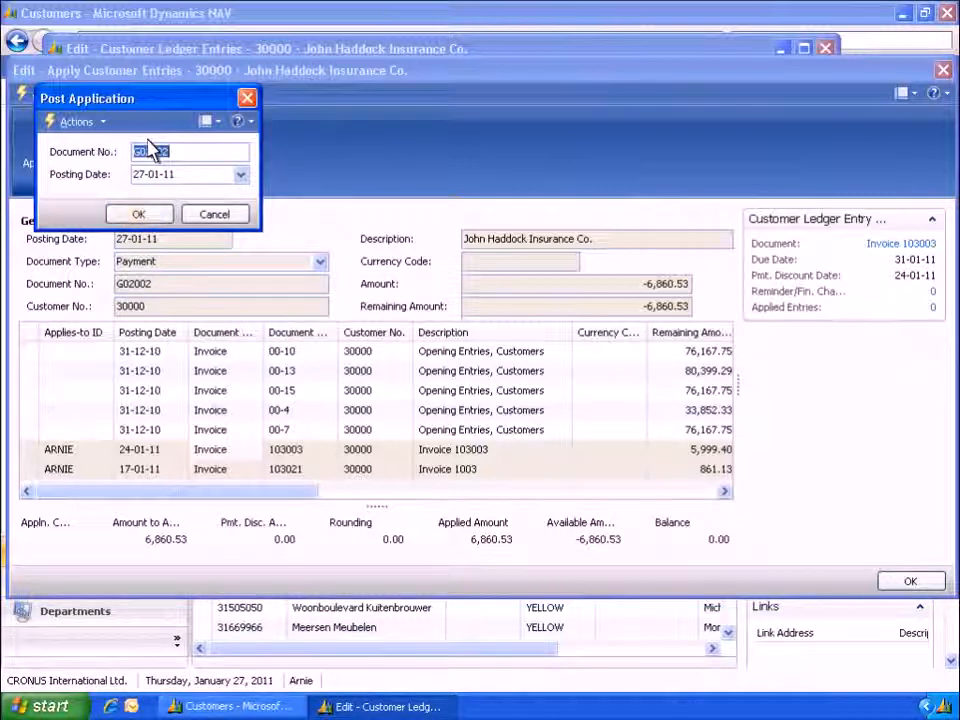
left_click(138, 215)
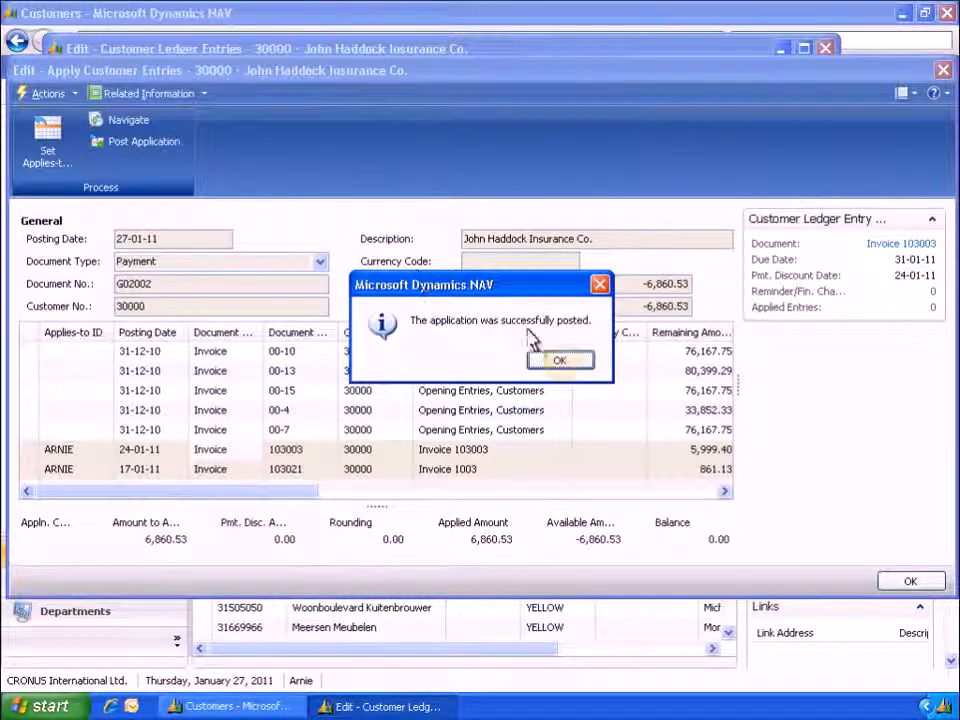
left_click(561, 362)
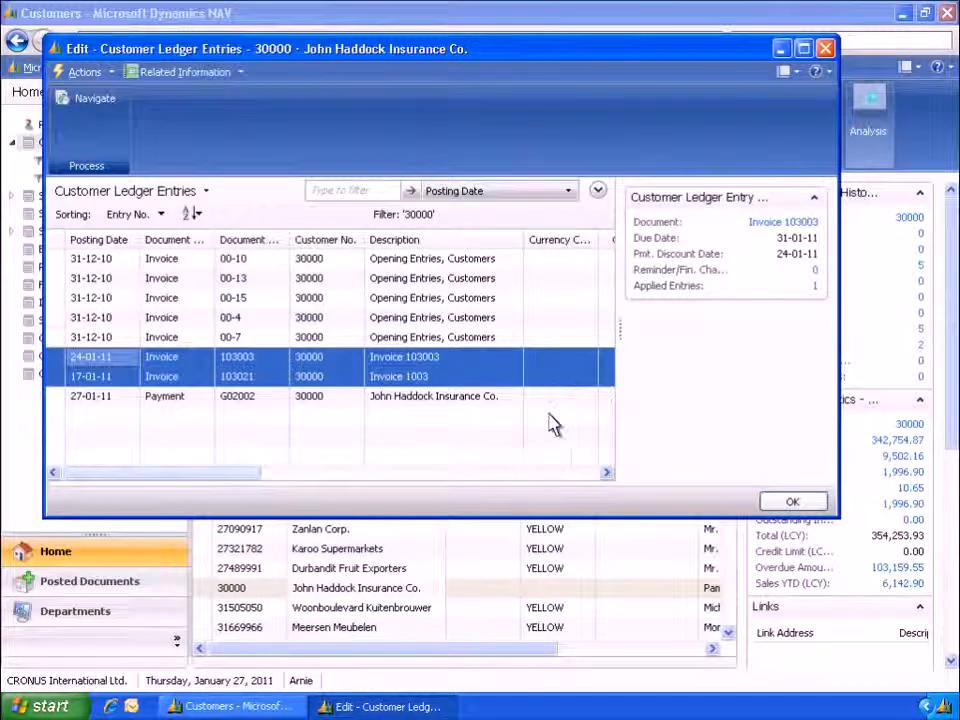
scroll(546, 486, "right", 5)
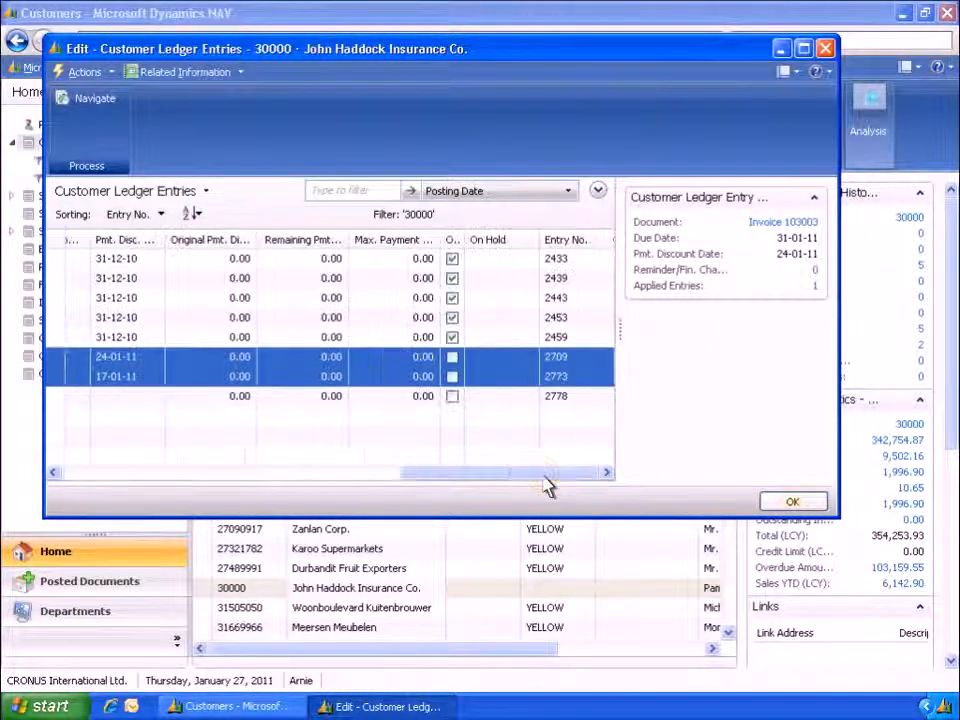
left_click(792, 503)
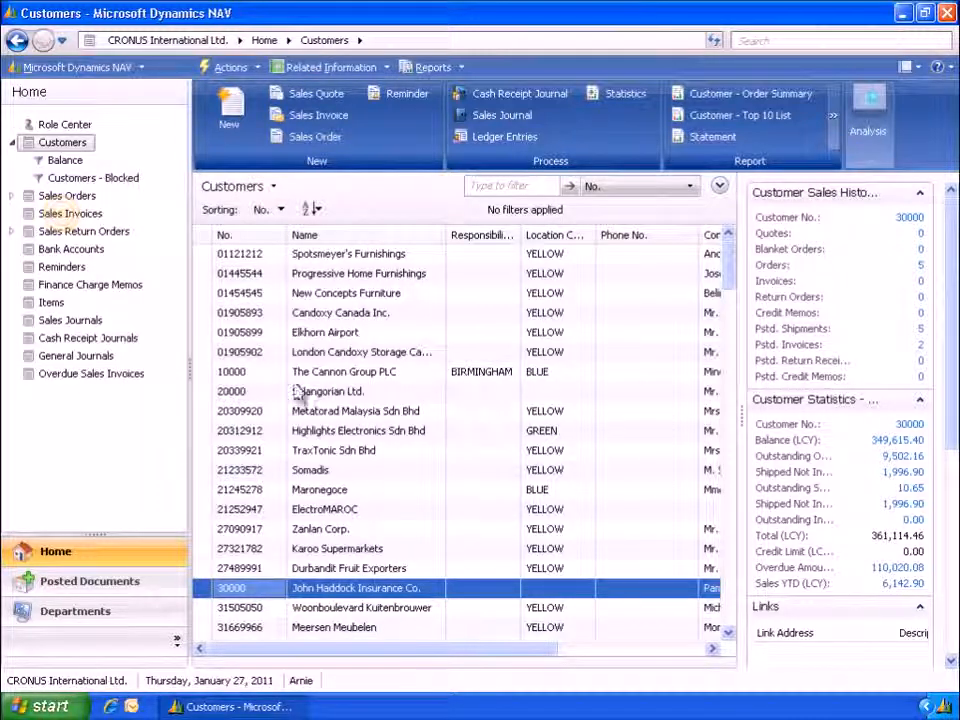
Create a new sales invoice and select the individual customer in Århus C as the sell-to customer
left_click(70, 214)
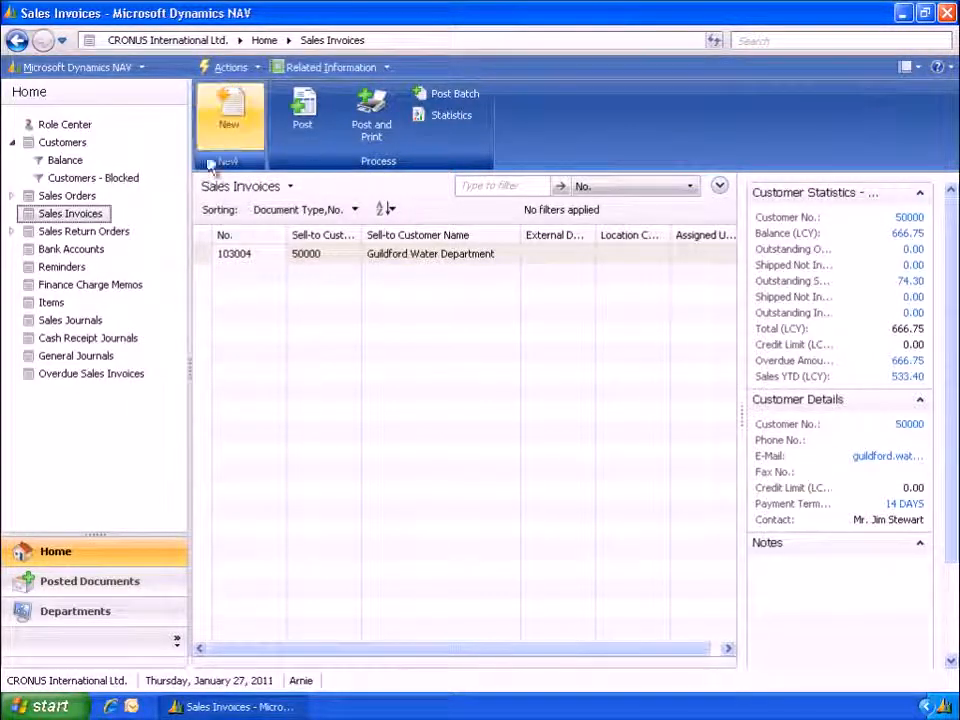
left_click(242, 122)
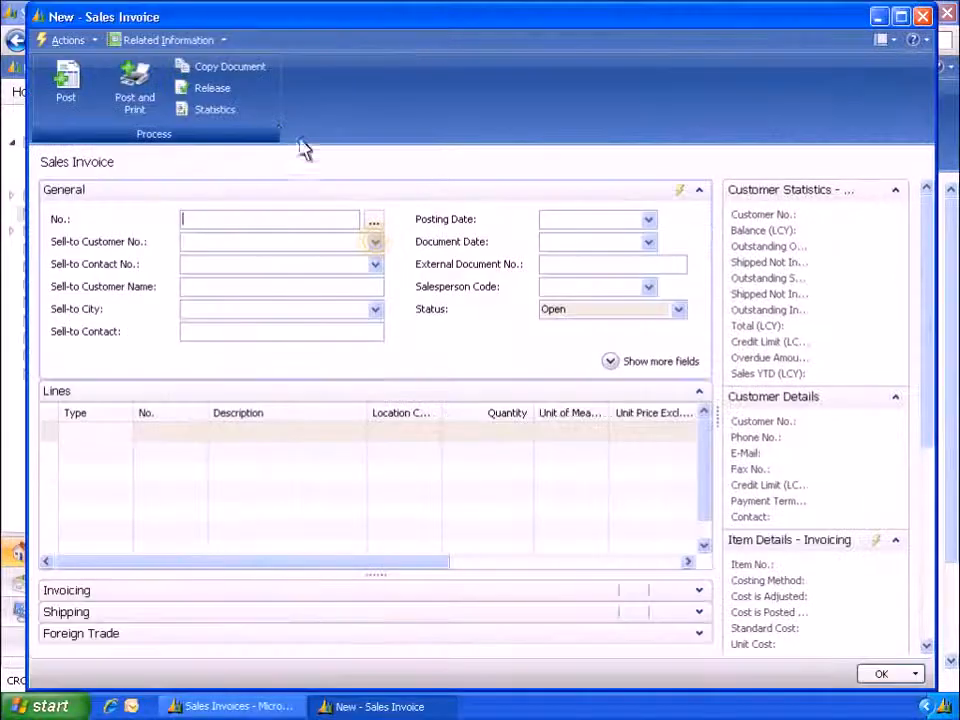
left_click(376, 243)
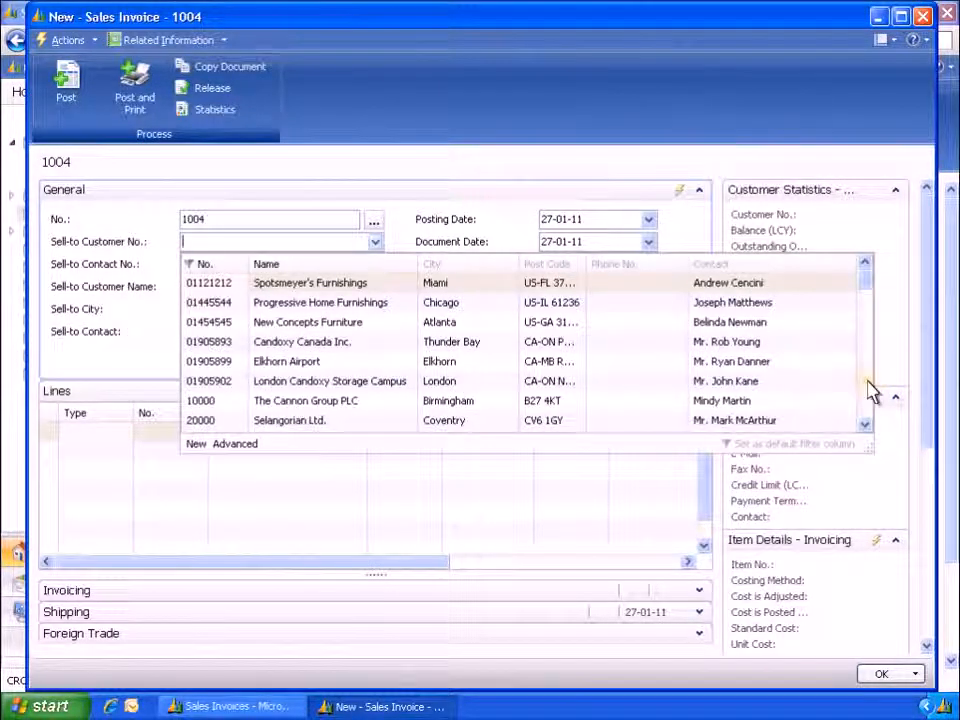
scroll(868, 385, "down", 5)
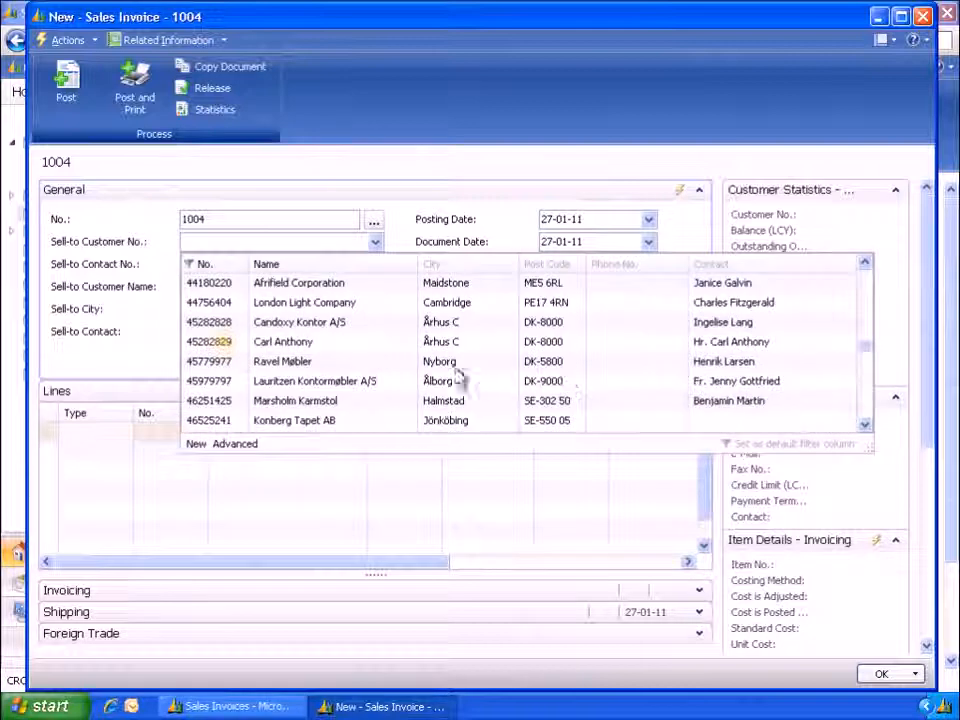
left_click(224, 342)
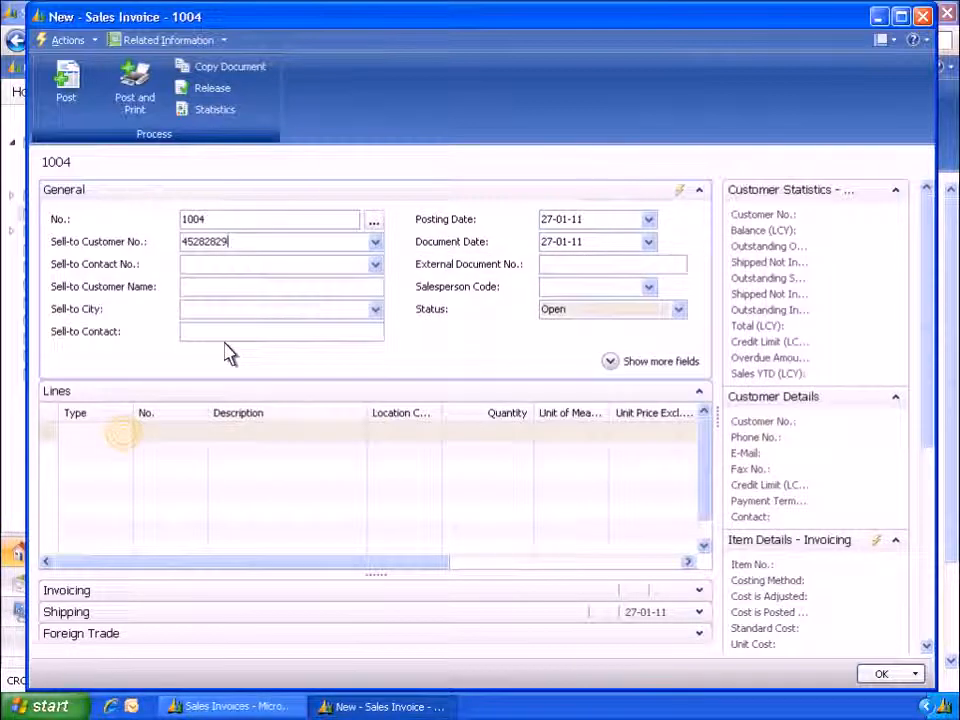
Add an invoice line of type Item for 1000 Bicycle with quantity 1, and record the quantity despite insufficient inventory
left_click(124, 434)
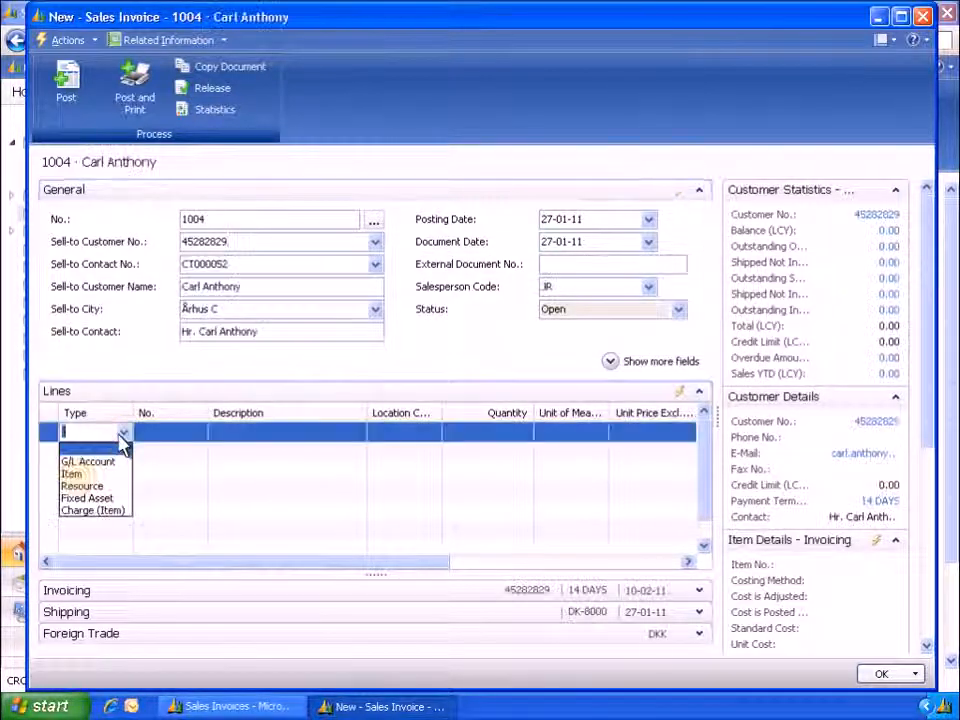
left_click(80, 474)
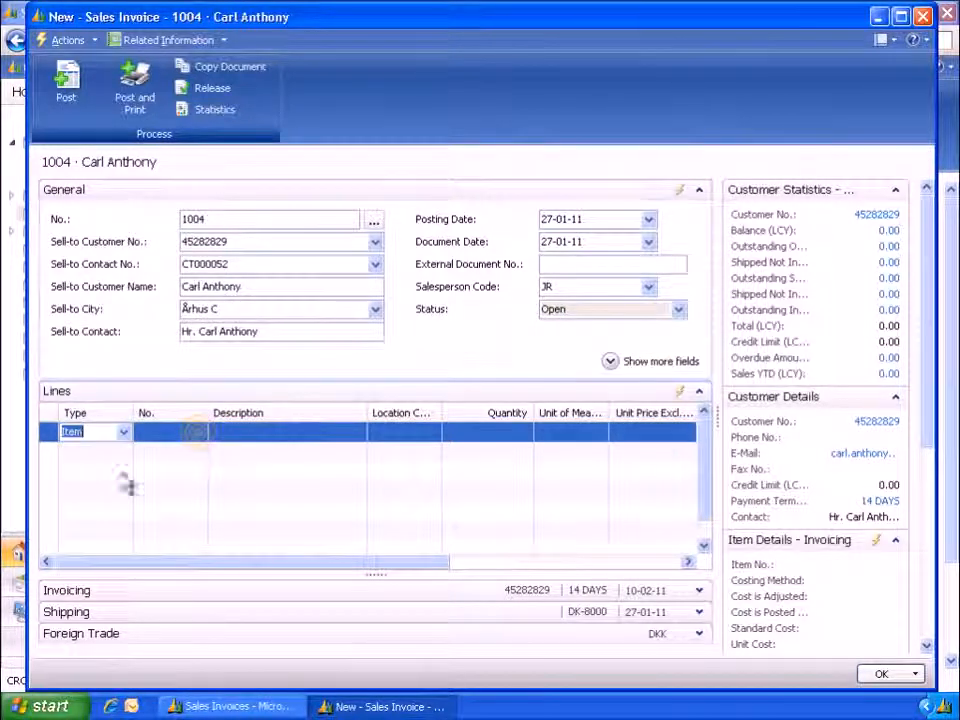
left_click(195, 435)
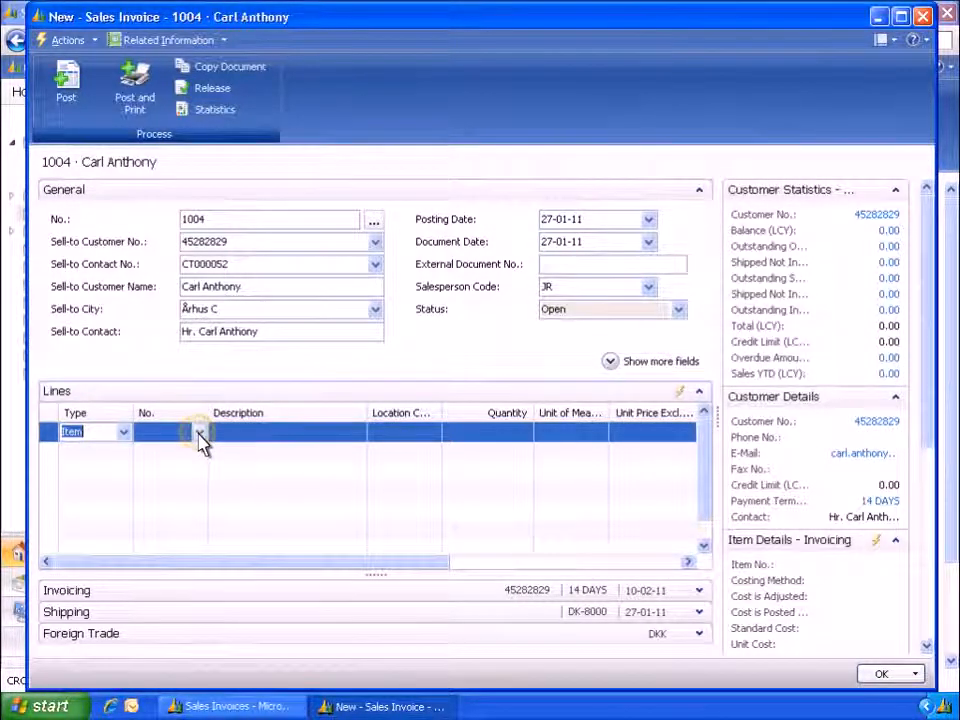
left_click(198, 434)
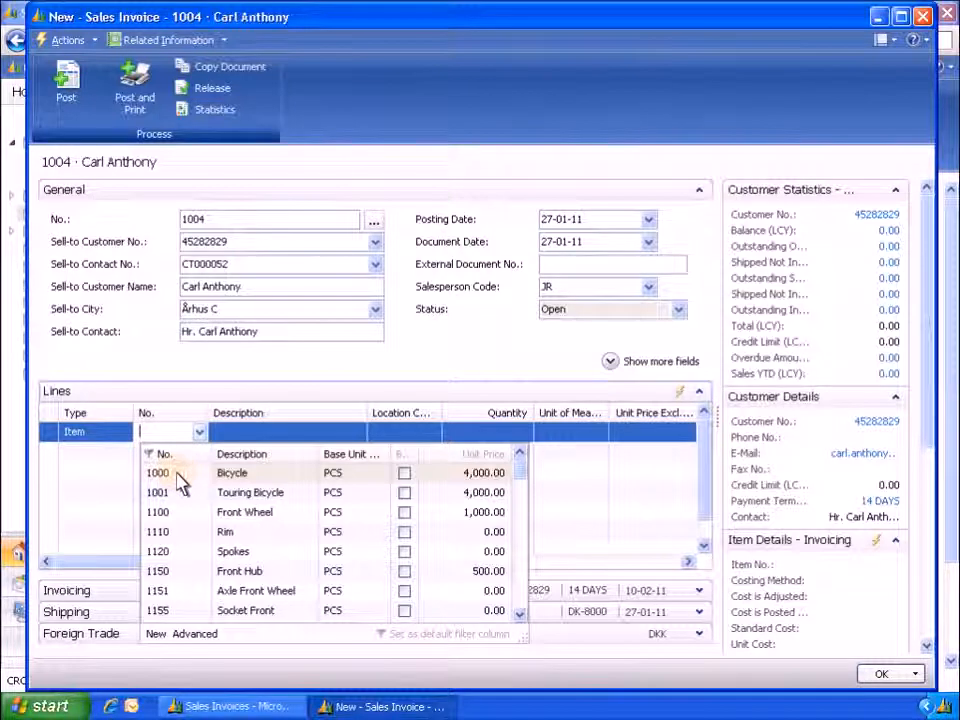
left_click(180, 483)
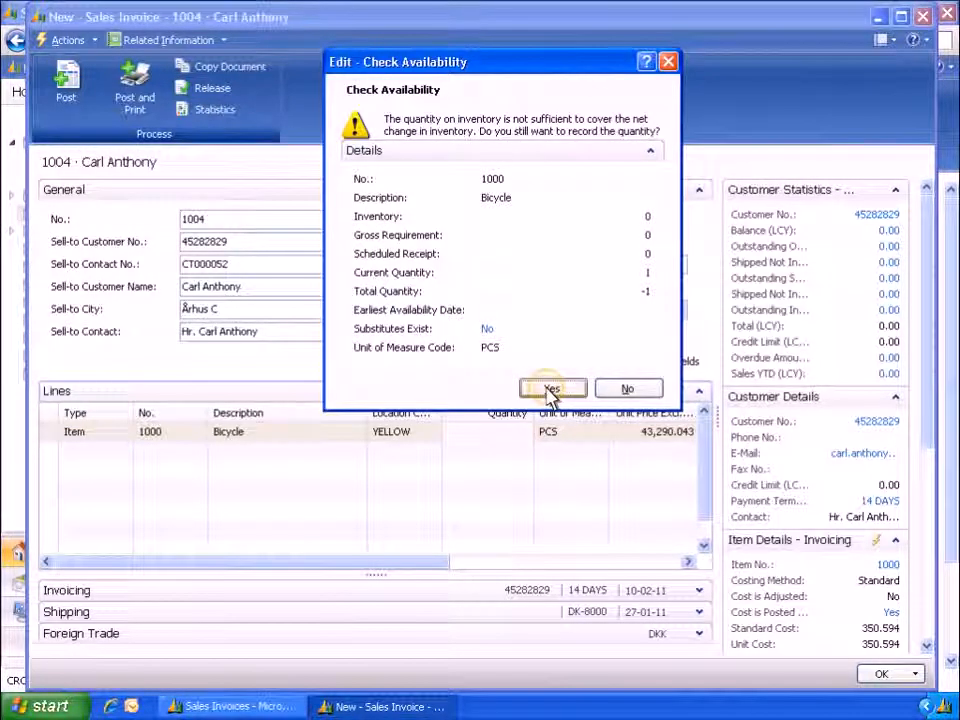
left_click(551, 390)
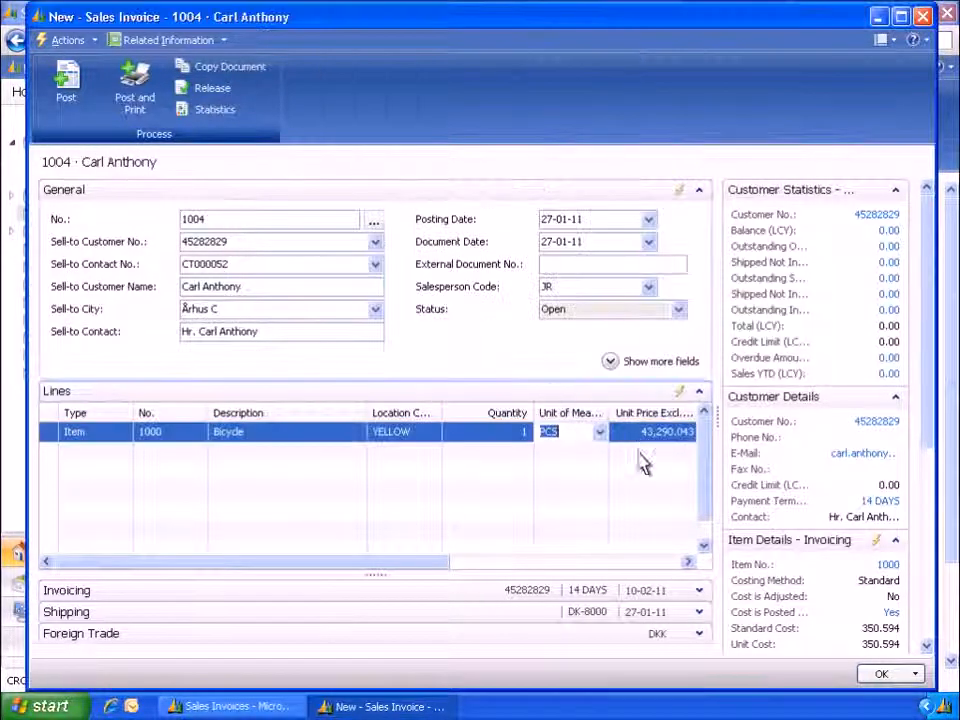
Set the invoice's payment method code to CASH in the invoicing details and close the invoice
left_click(699, 591)
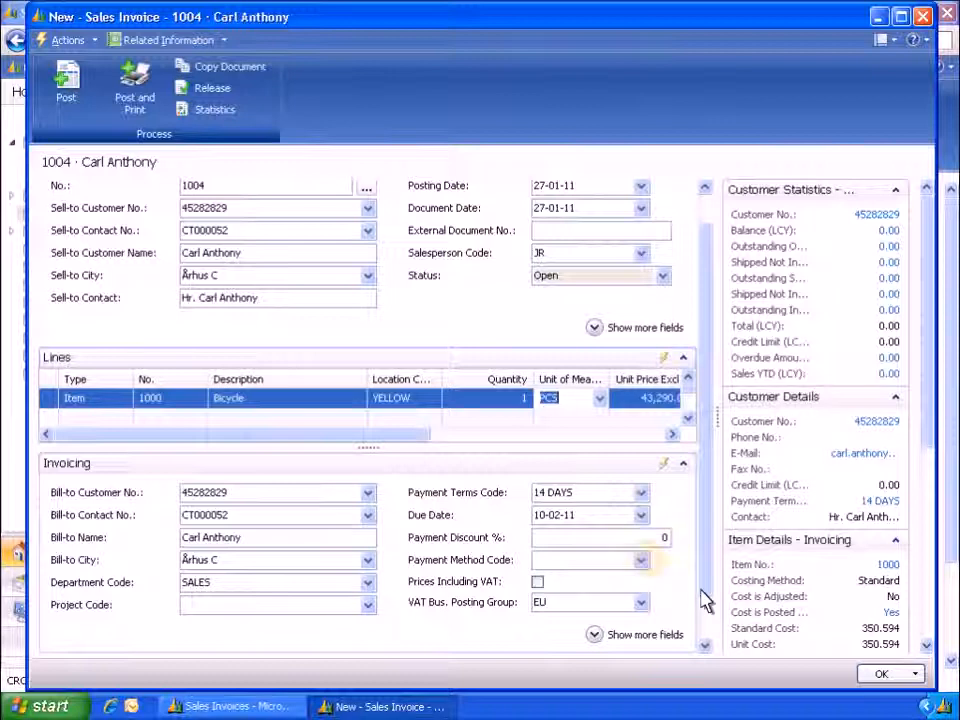
left_click(642, 562)
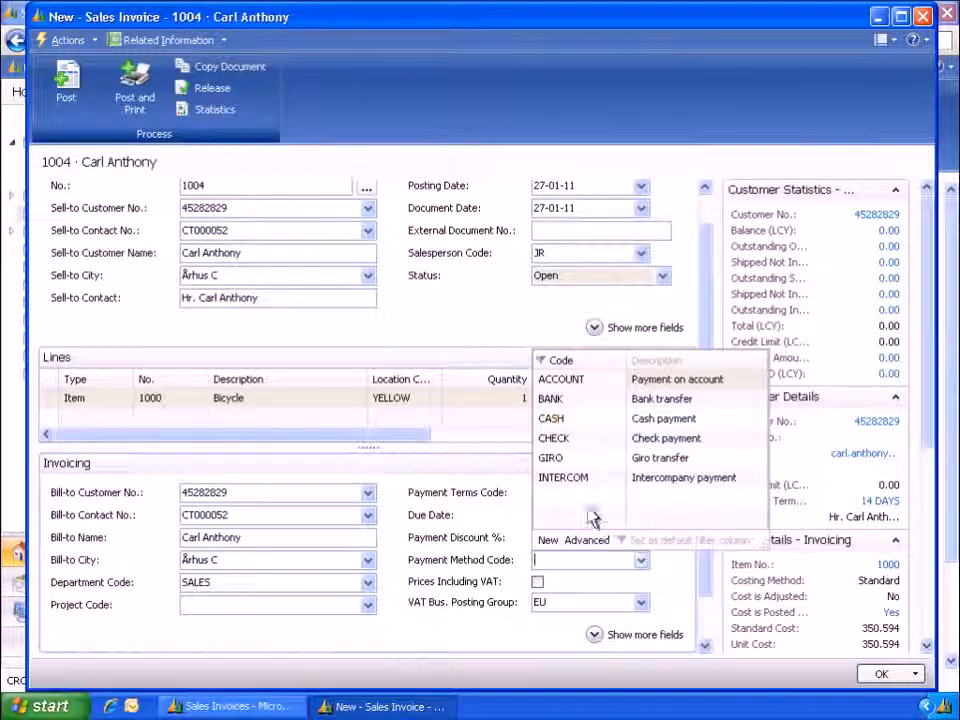
left_click(552, 420)
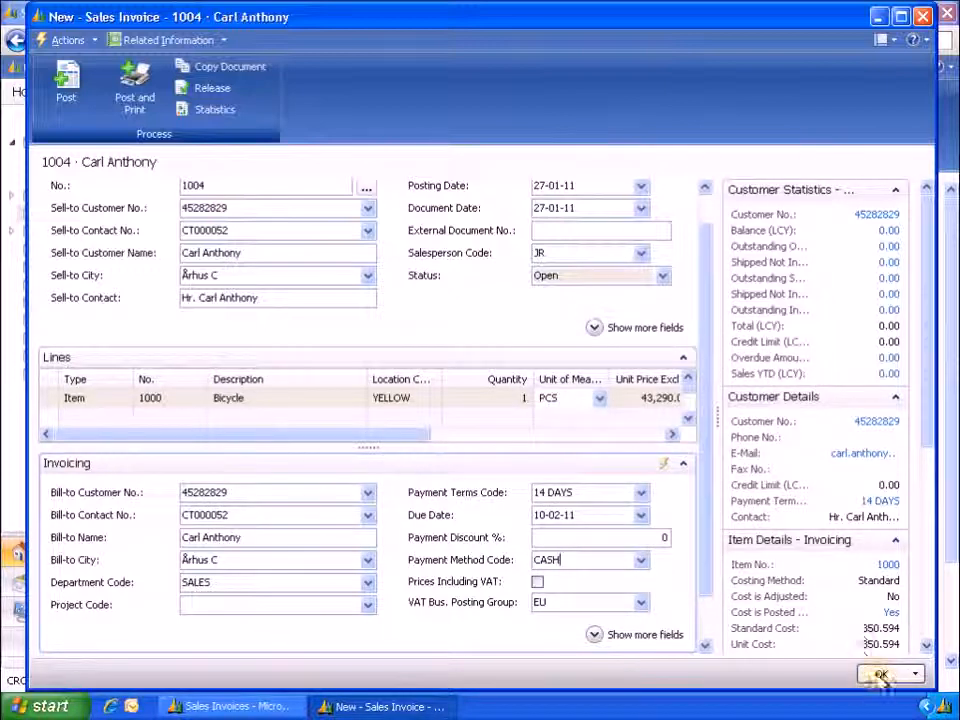
left_click(879, 676)
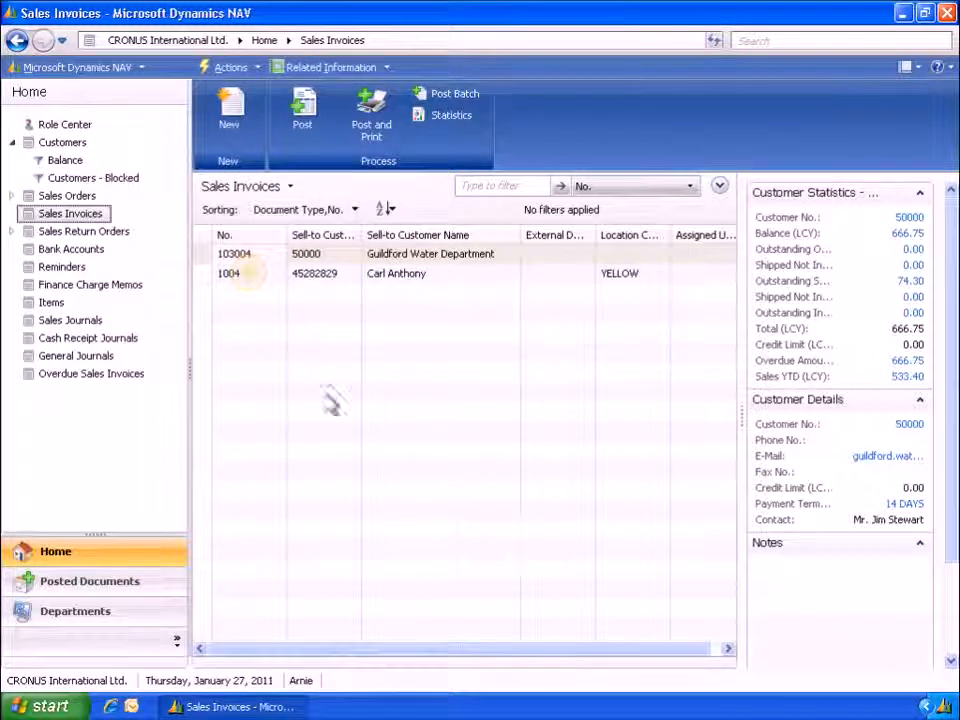
Post the newly created cash invoice from the sales invoice list
left_click(250, 276)
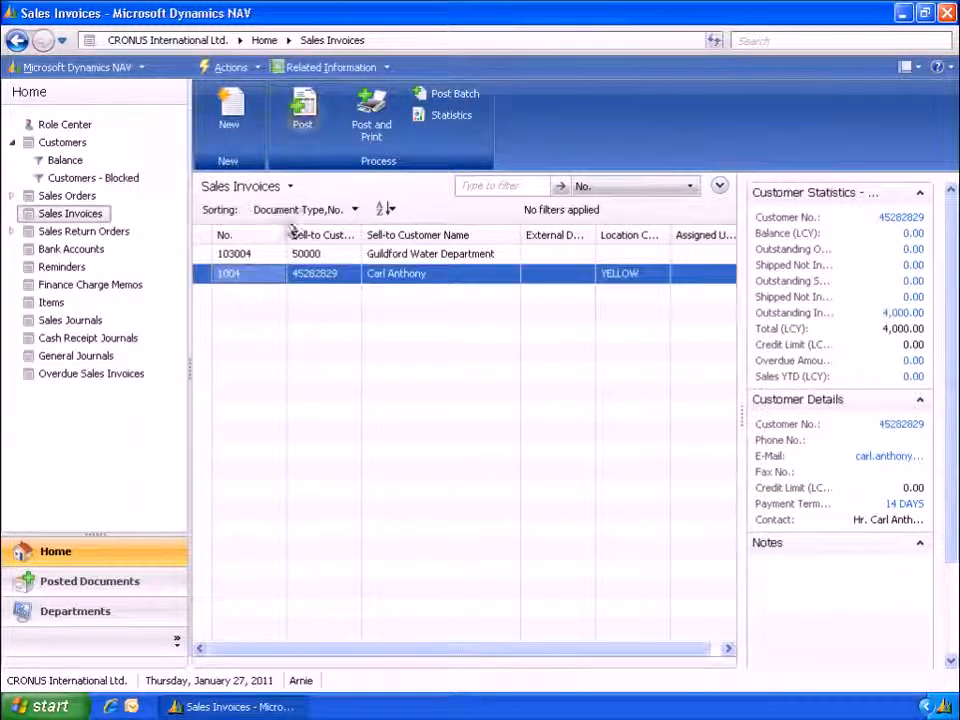
left_click(304, 160)
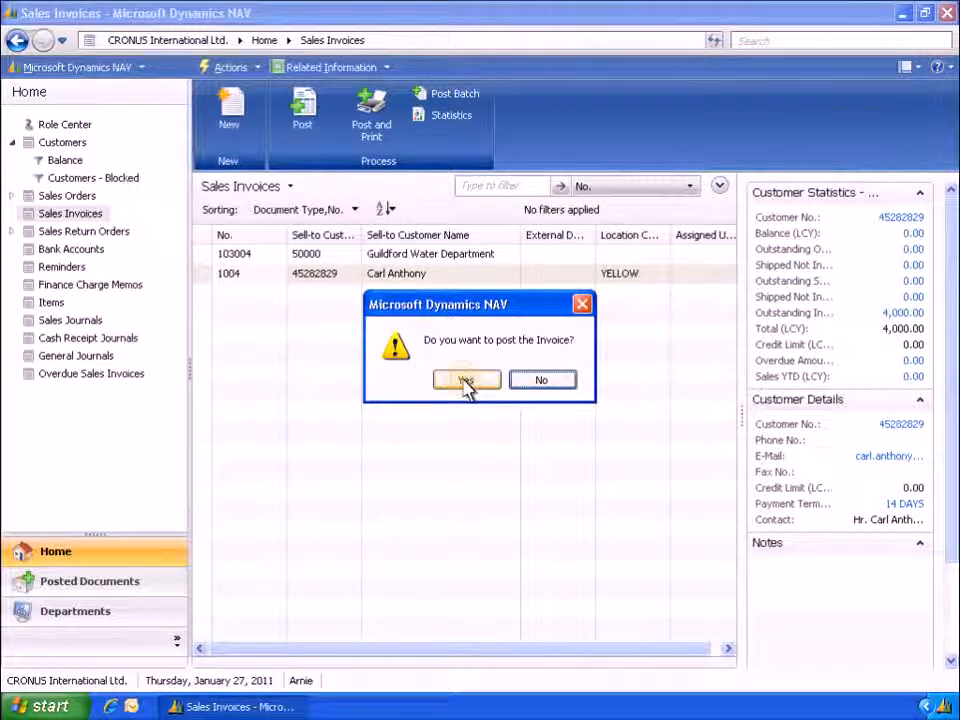
left_click(466, 381)
Filter the customer list by the number of the customer on the posted invoice
left_click(62, 143)
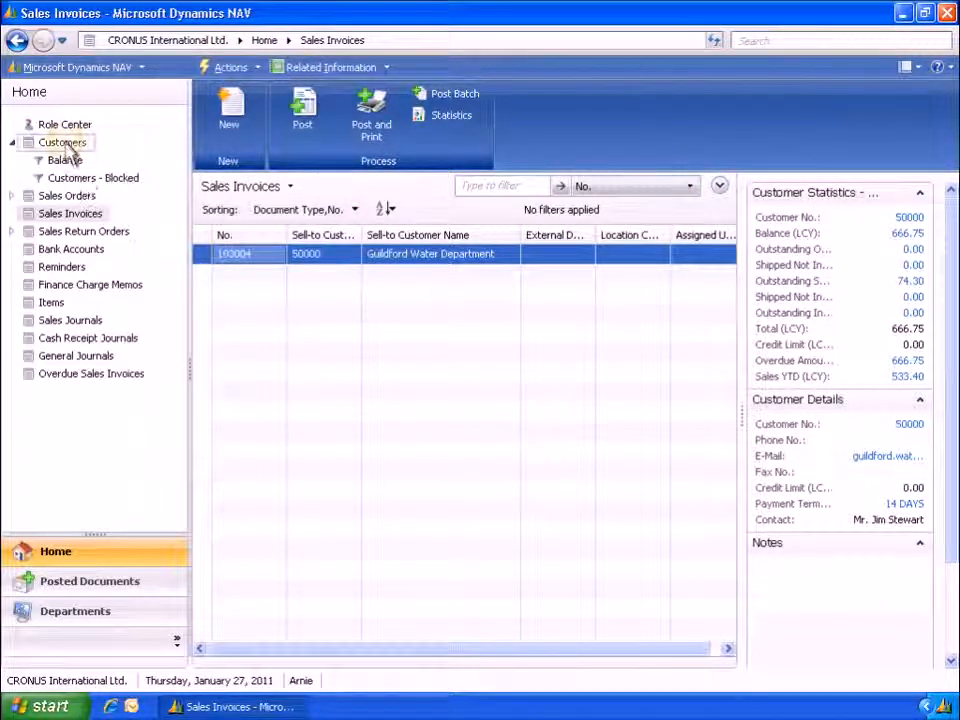
left_click(497, 189)
type("45282829")
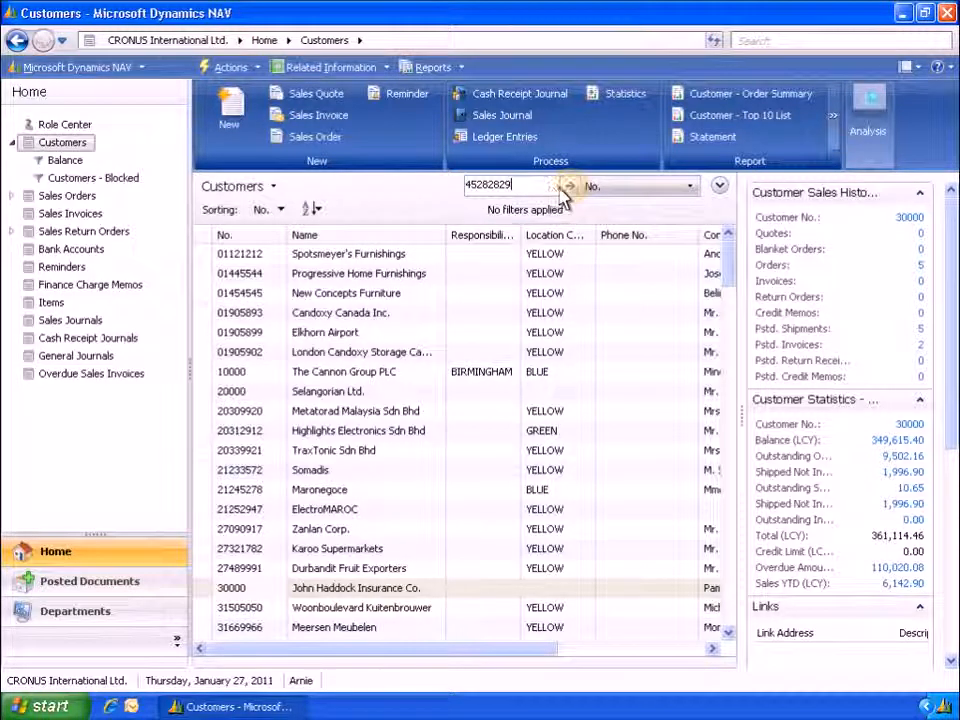
left_click(570, 189)
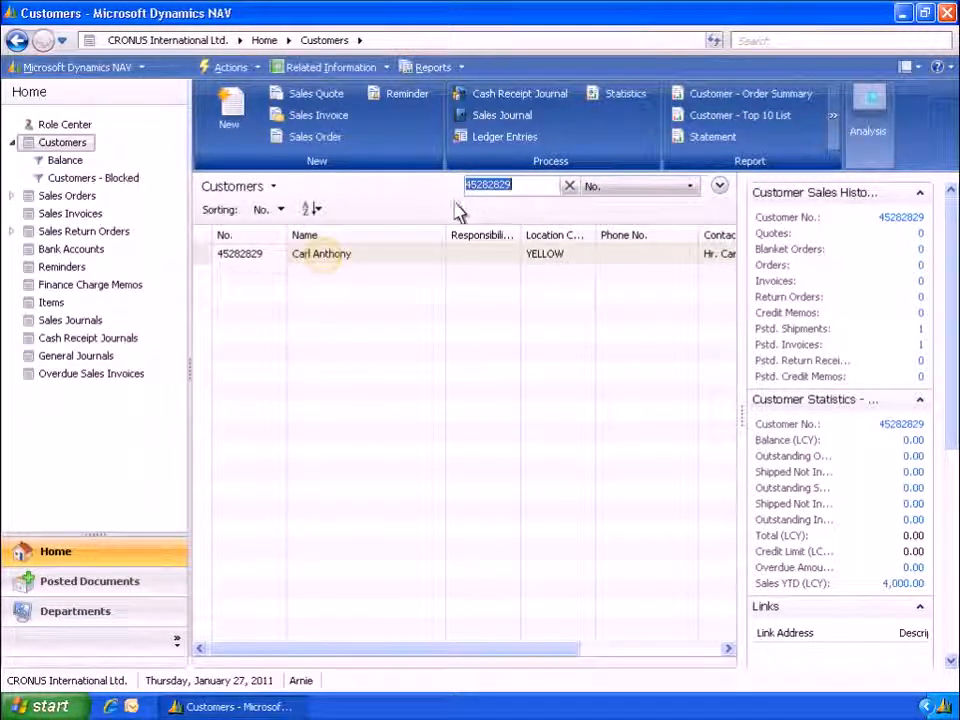
Check the filtered customer's ledger entries for the invoice and its payment, close them, and return to the Role Center
left_click(322, 260)
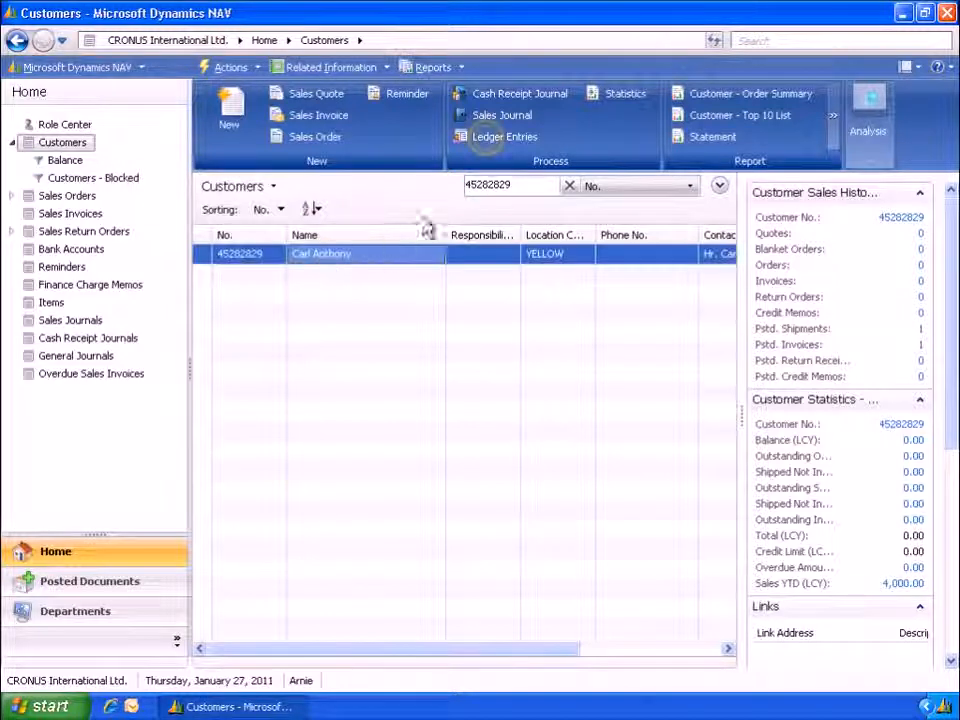
left_click(496, 137)
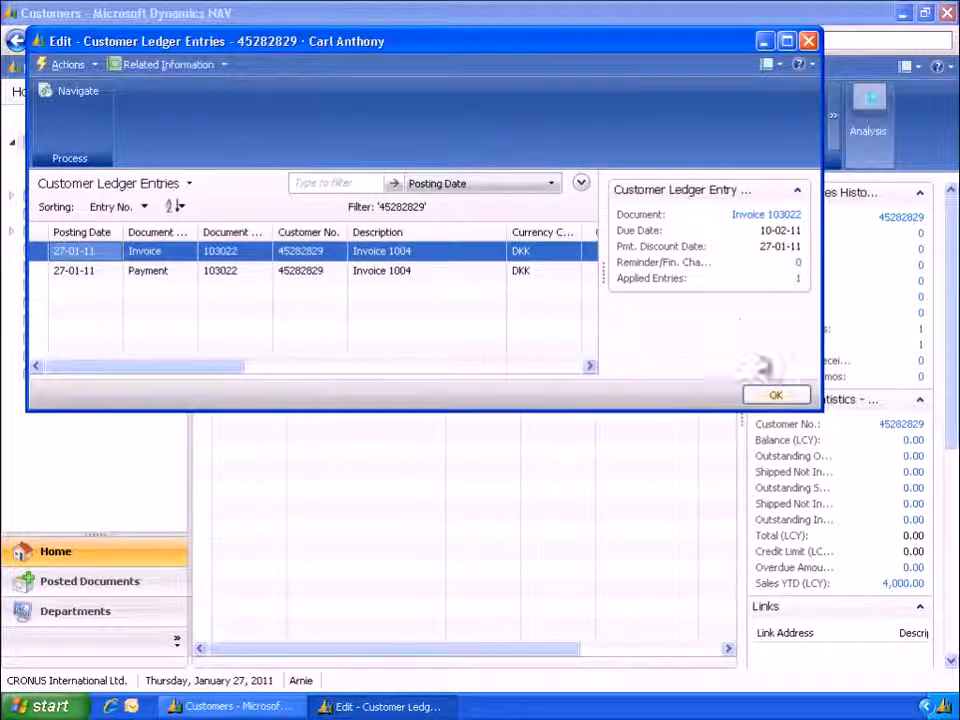
left_click(776, 396)
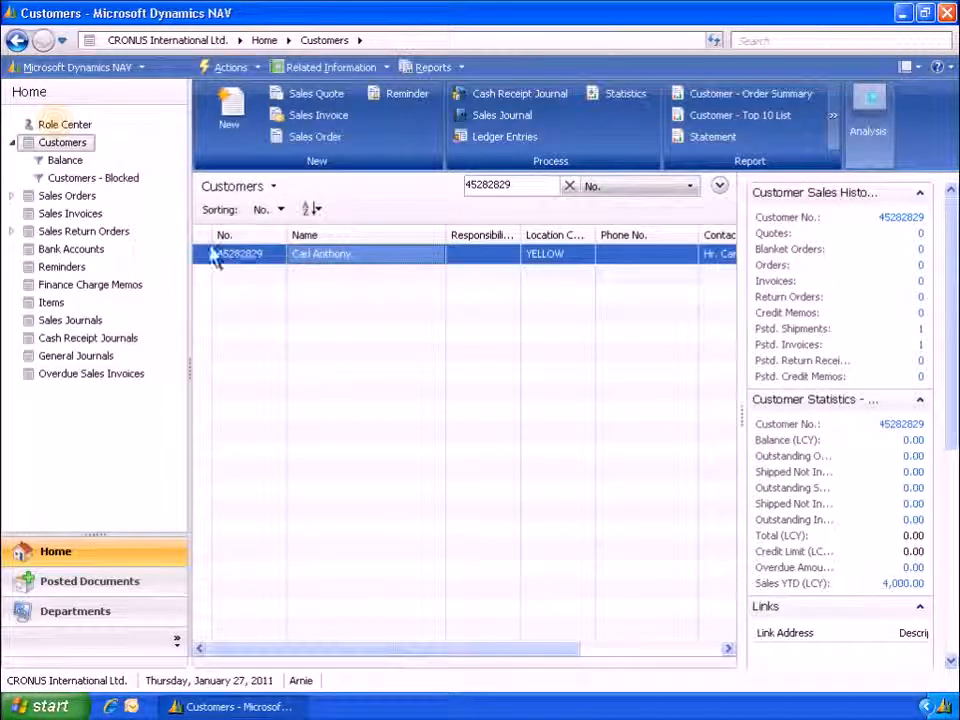
left_click(58, 127)
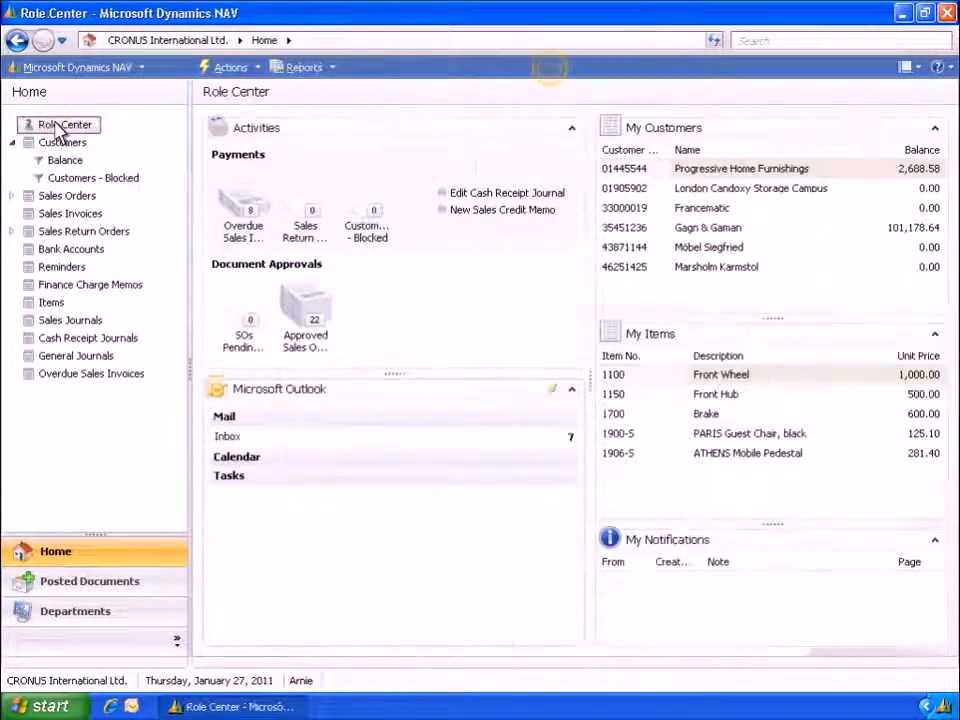